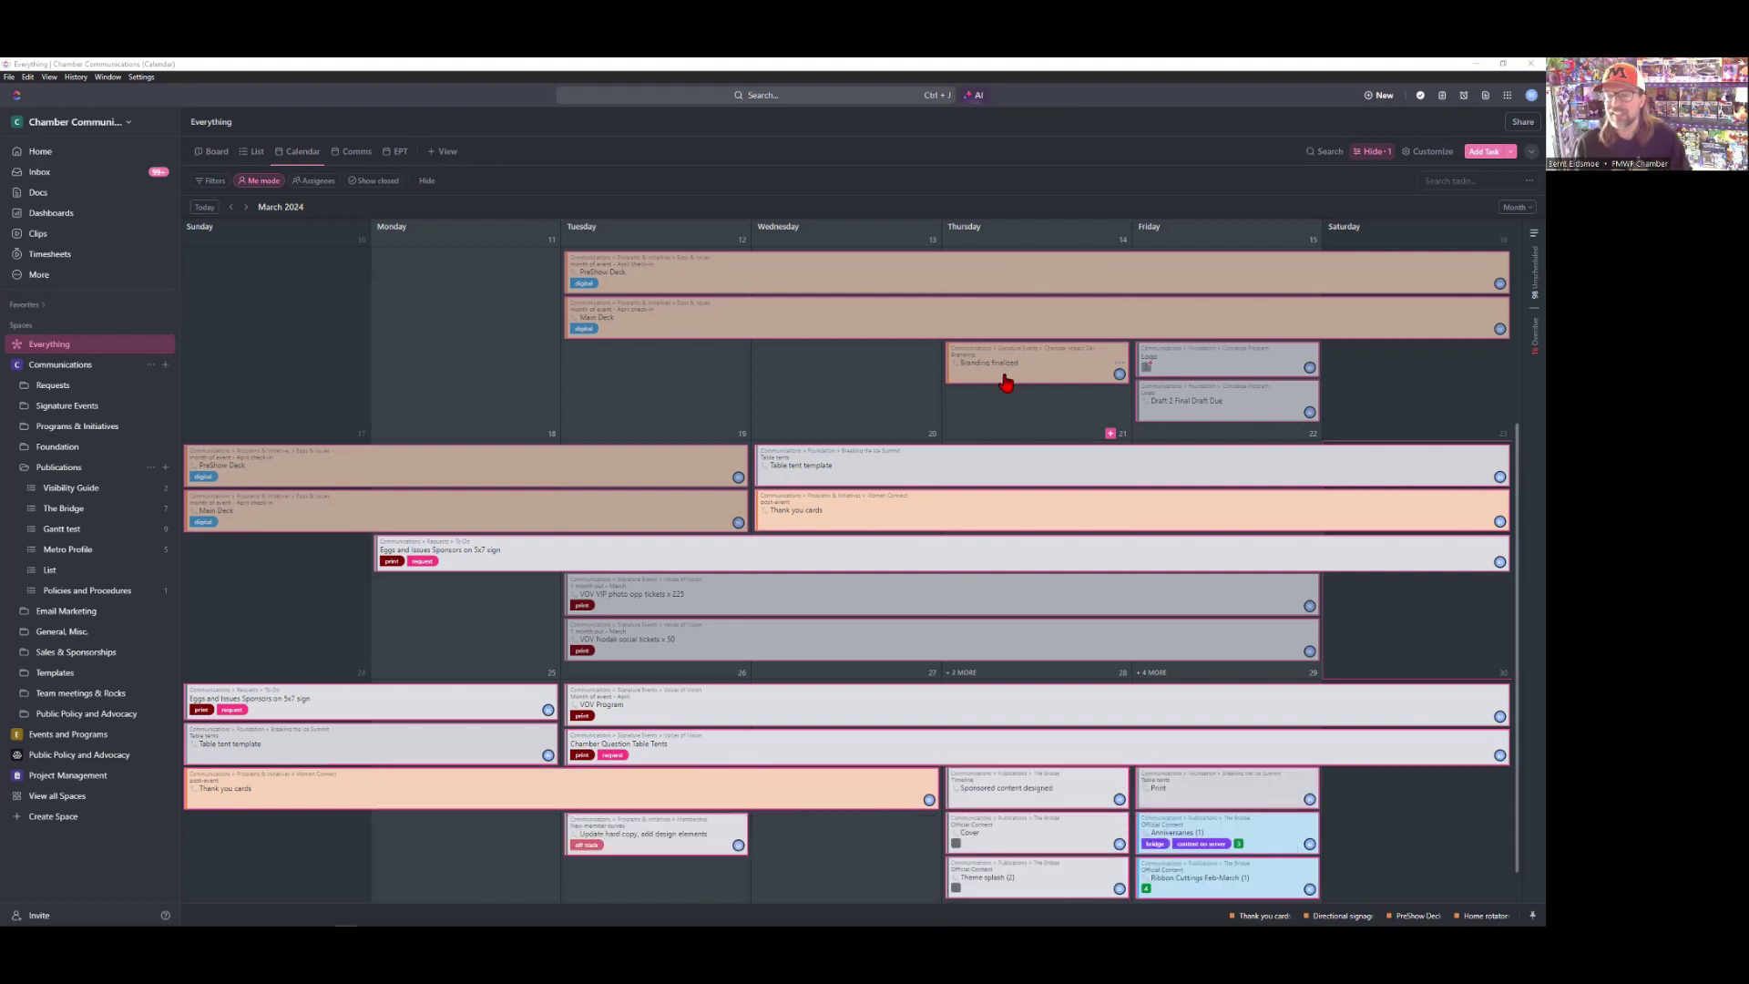
scroll(1006, 384, down, 1)
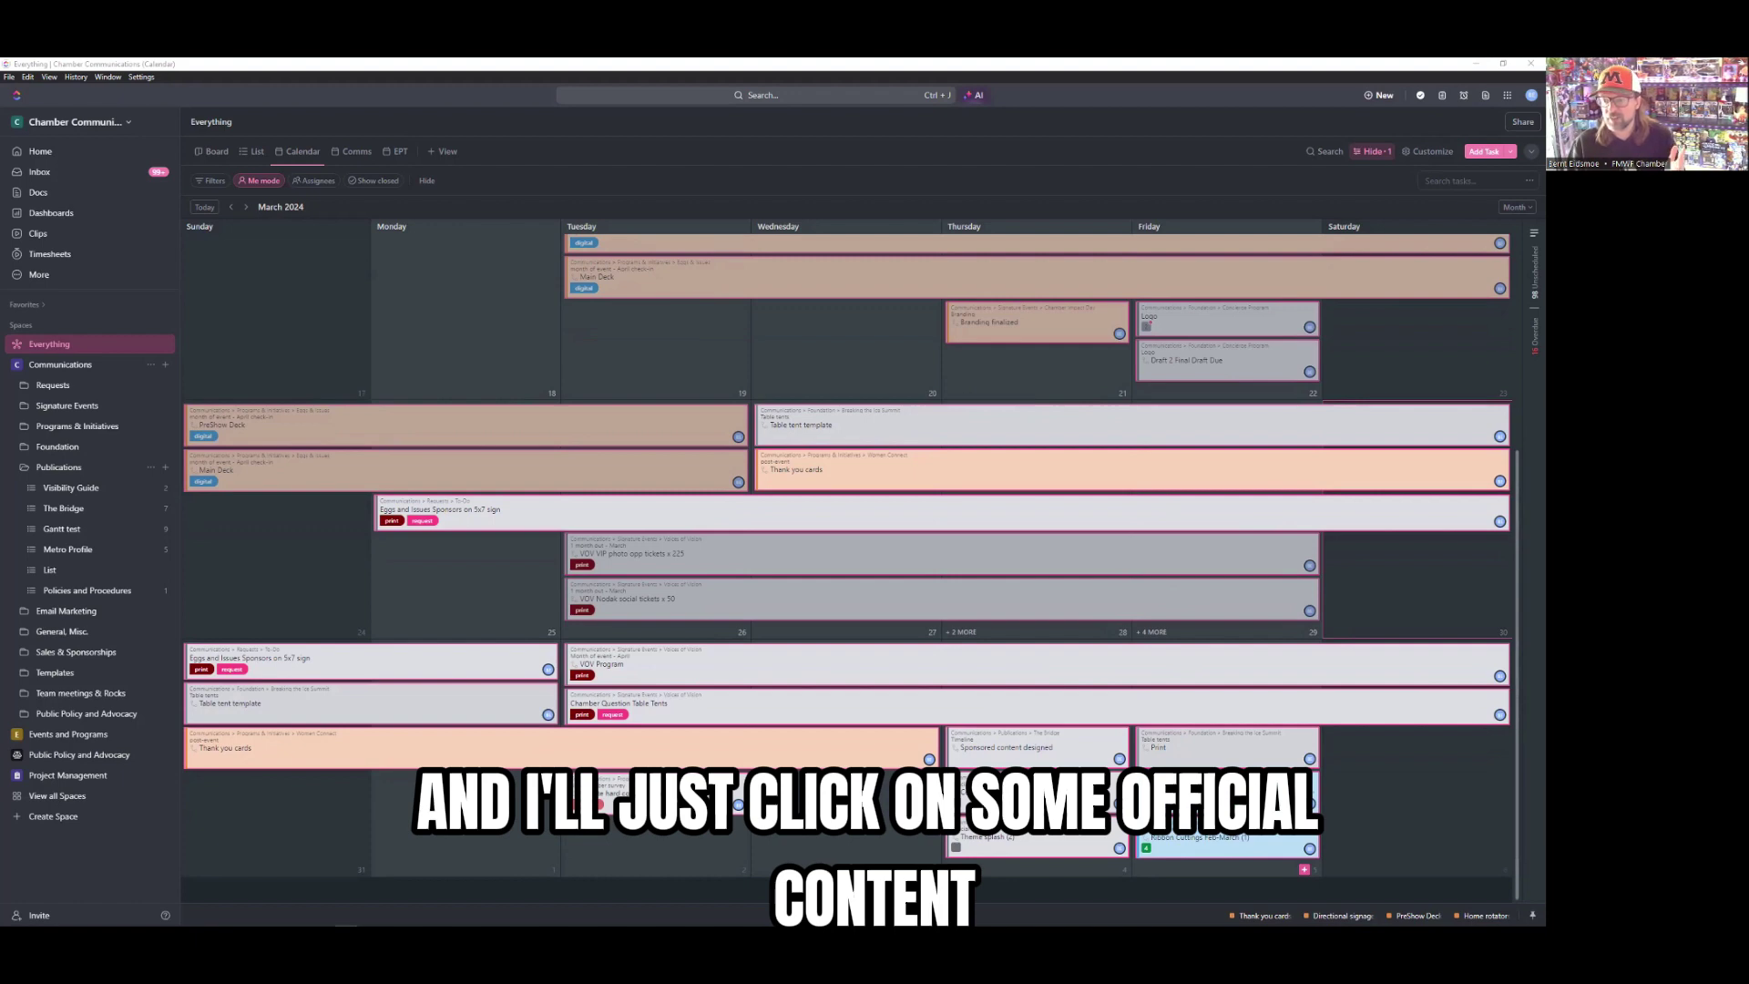
Open the 'Sponsored content designed' task from its calendar card to view its details
click(1065, 751)
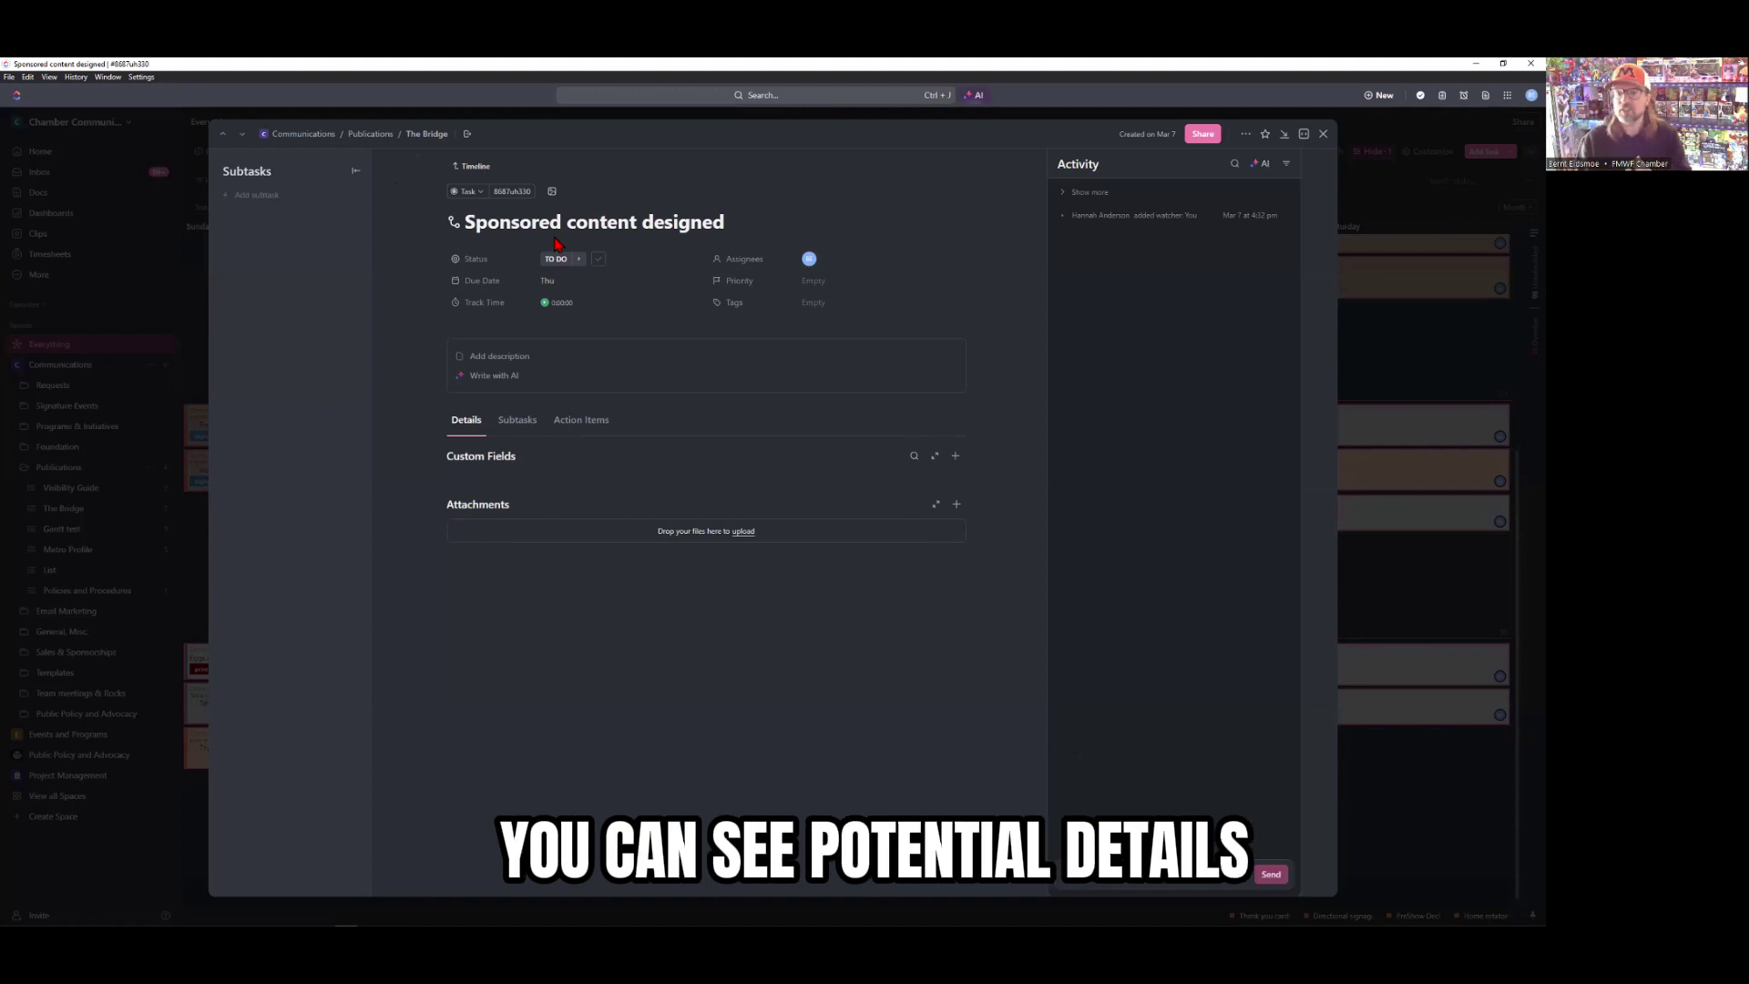
Open The Bridge list and expand May-Jun BRIDGE and Timeline to reveal assignees and due dates
click(426, 133)
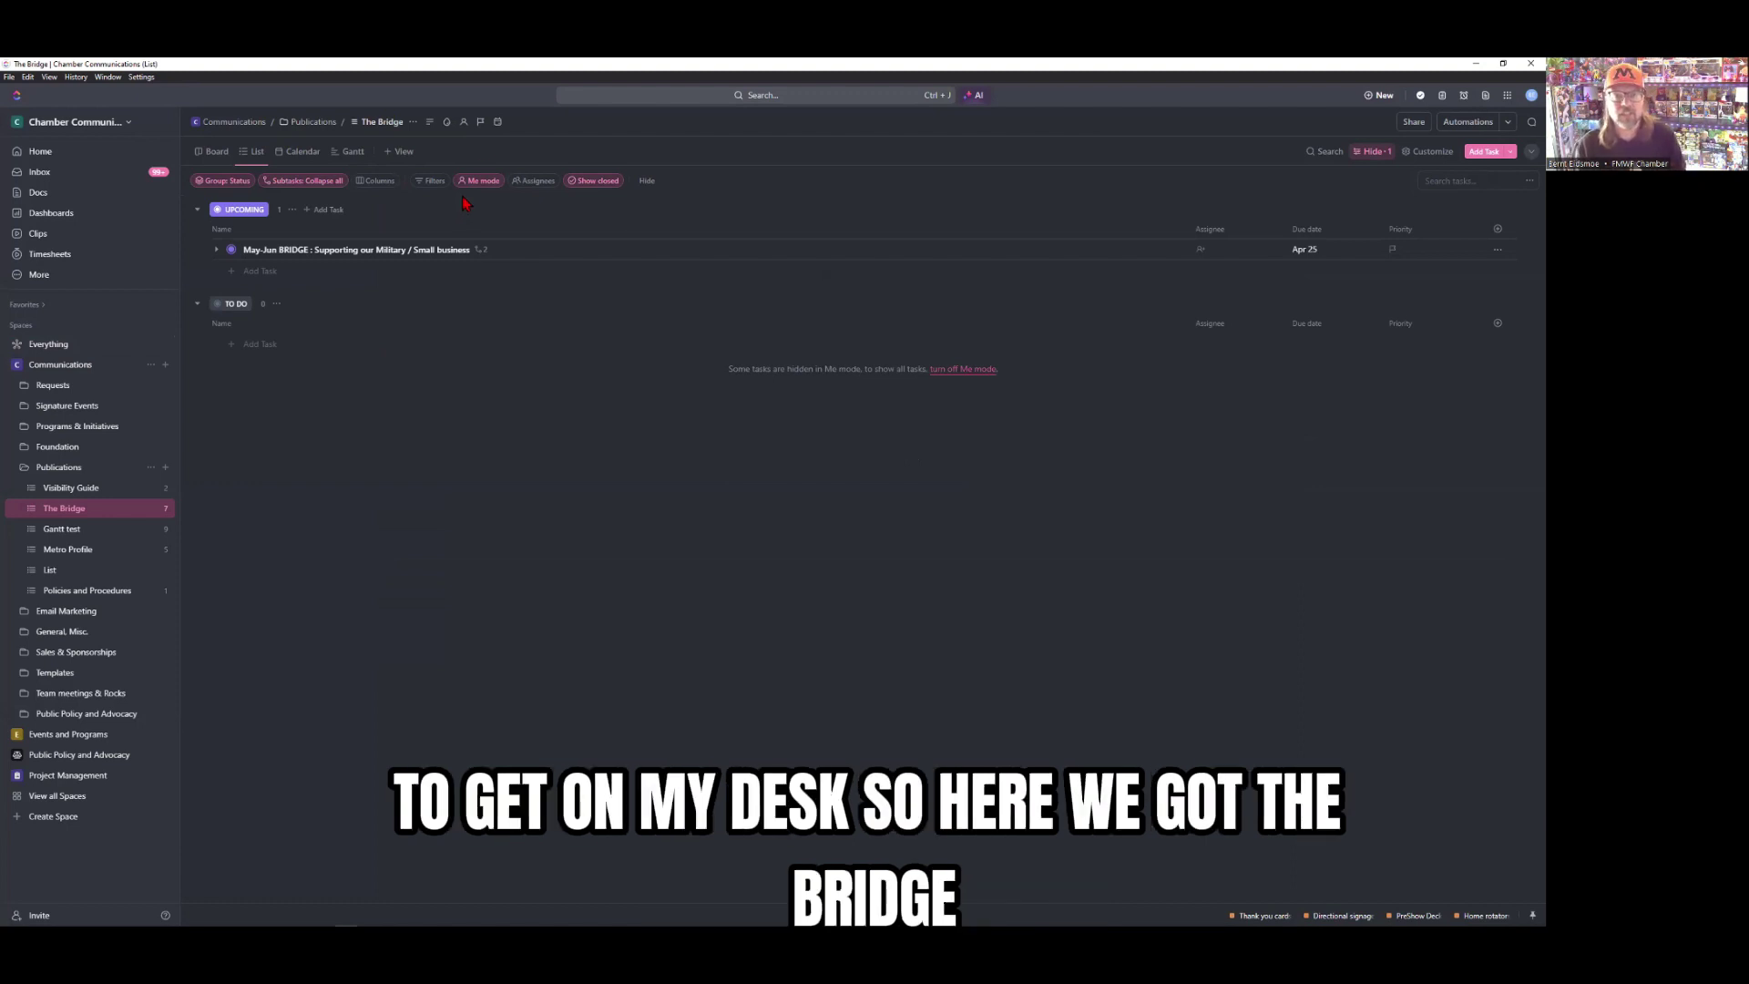
mouse_move(355, 249)
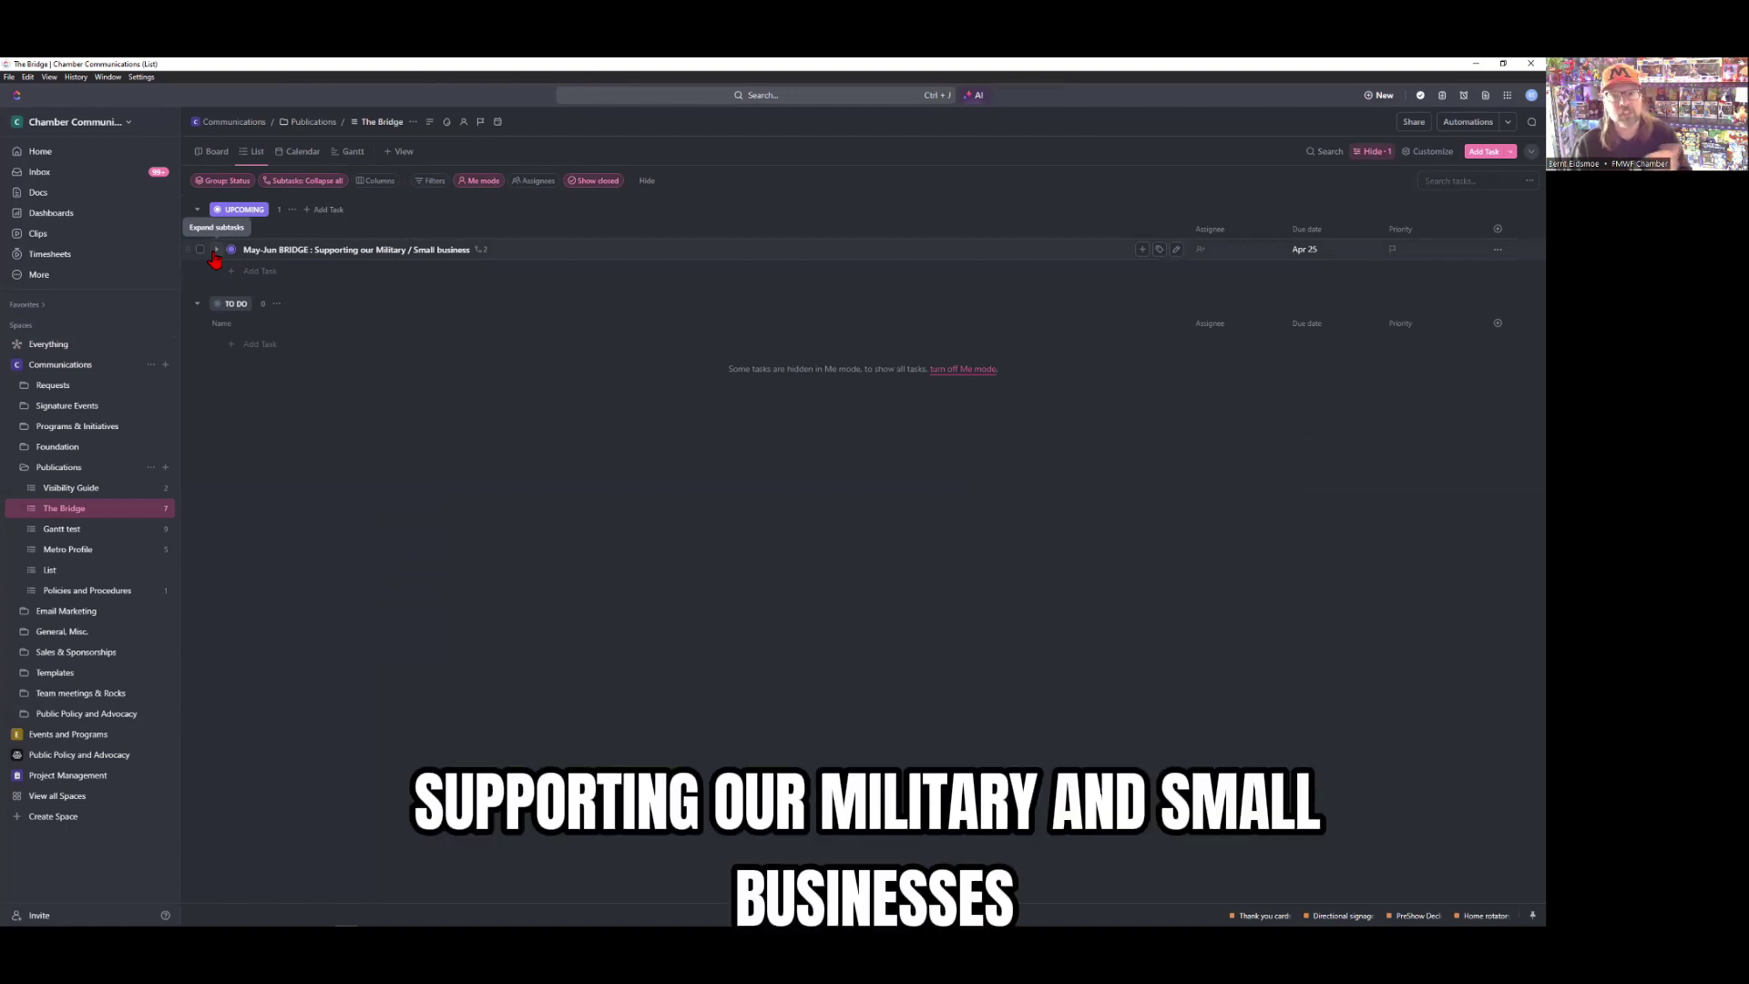
click(218, 251)
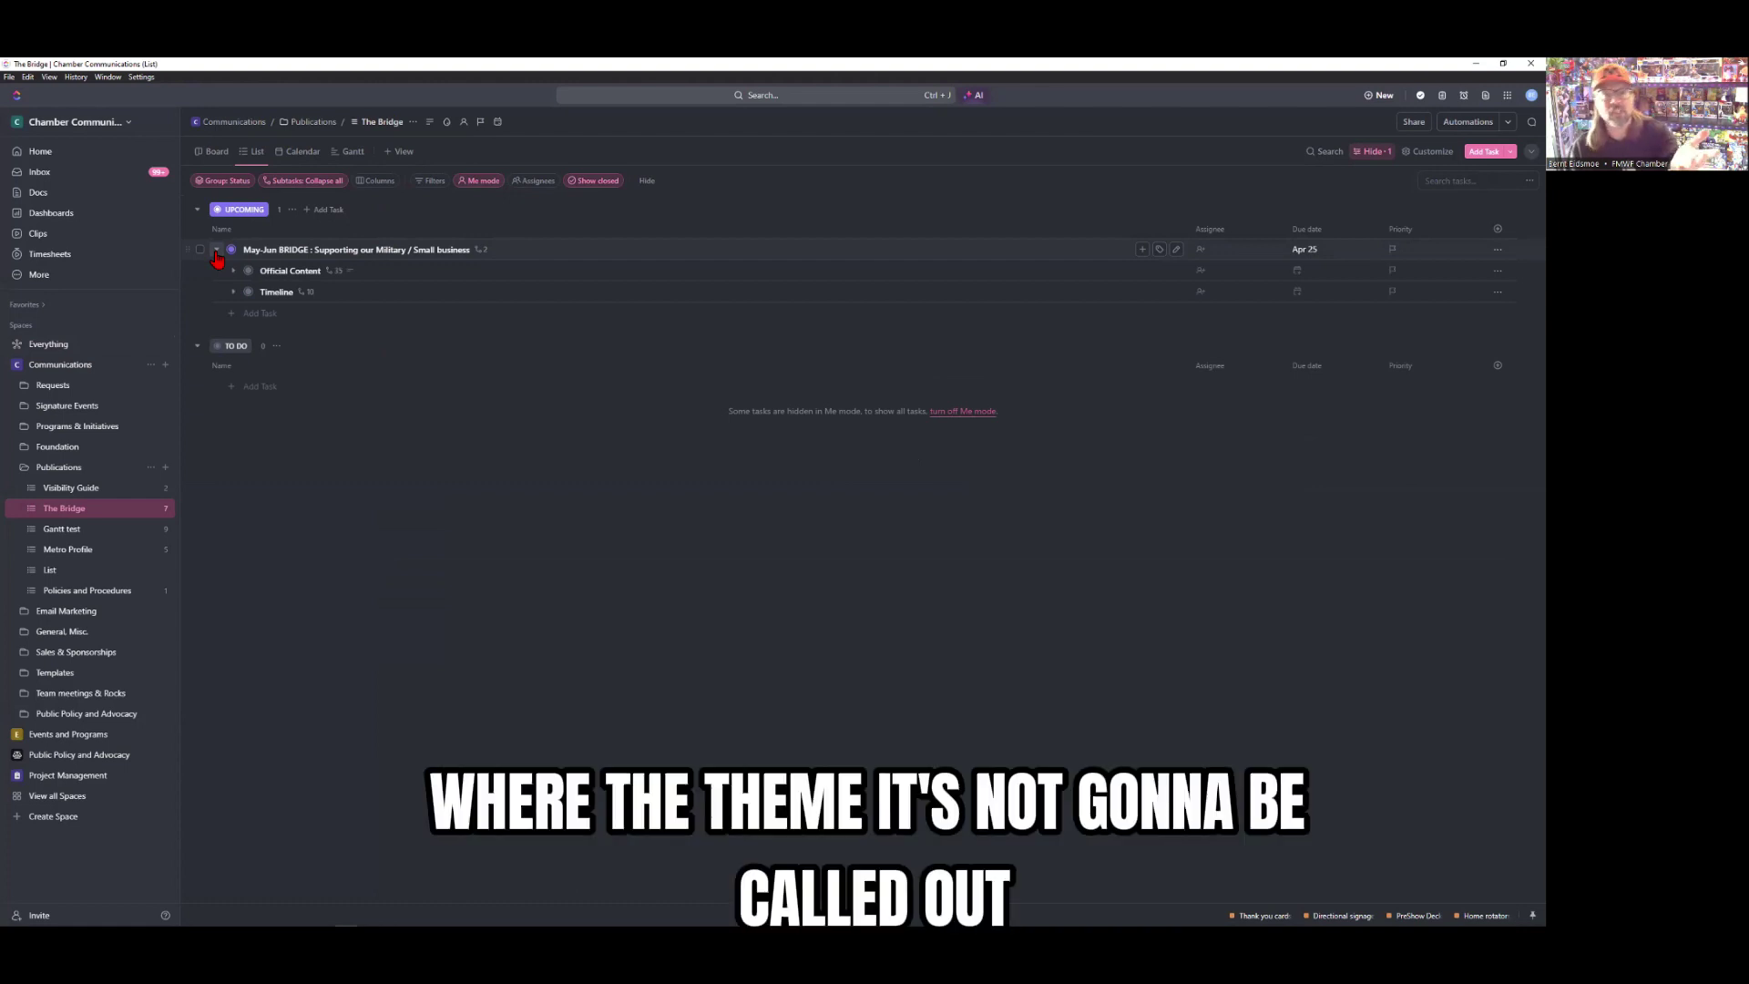
click(247, 292)
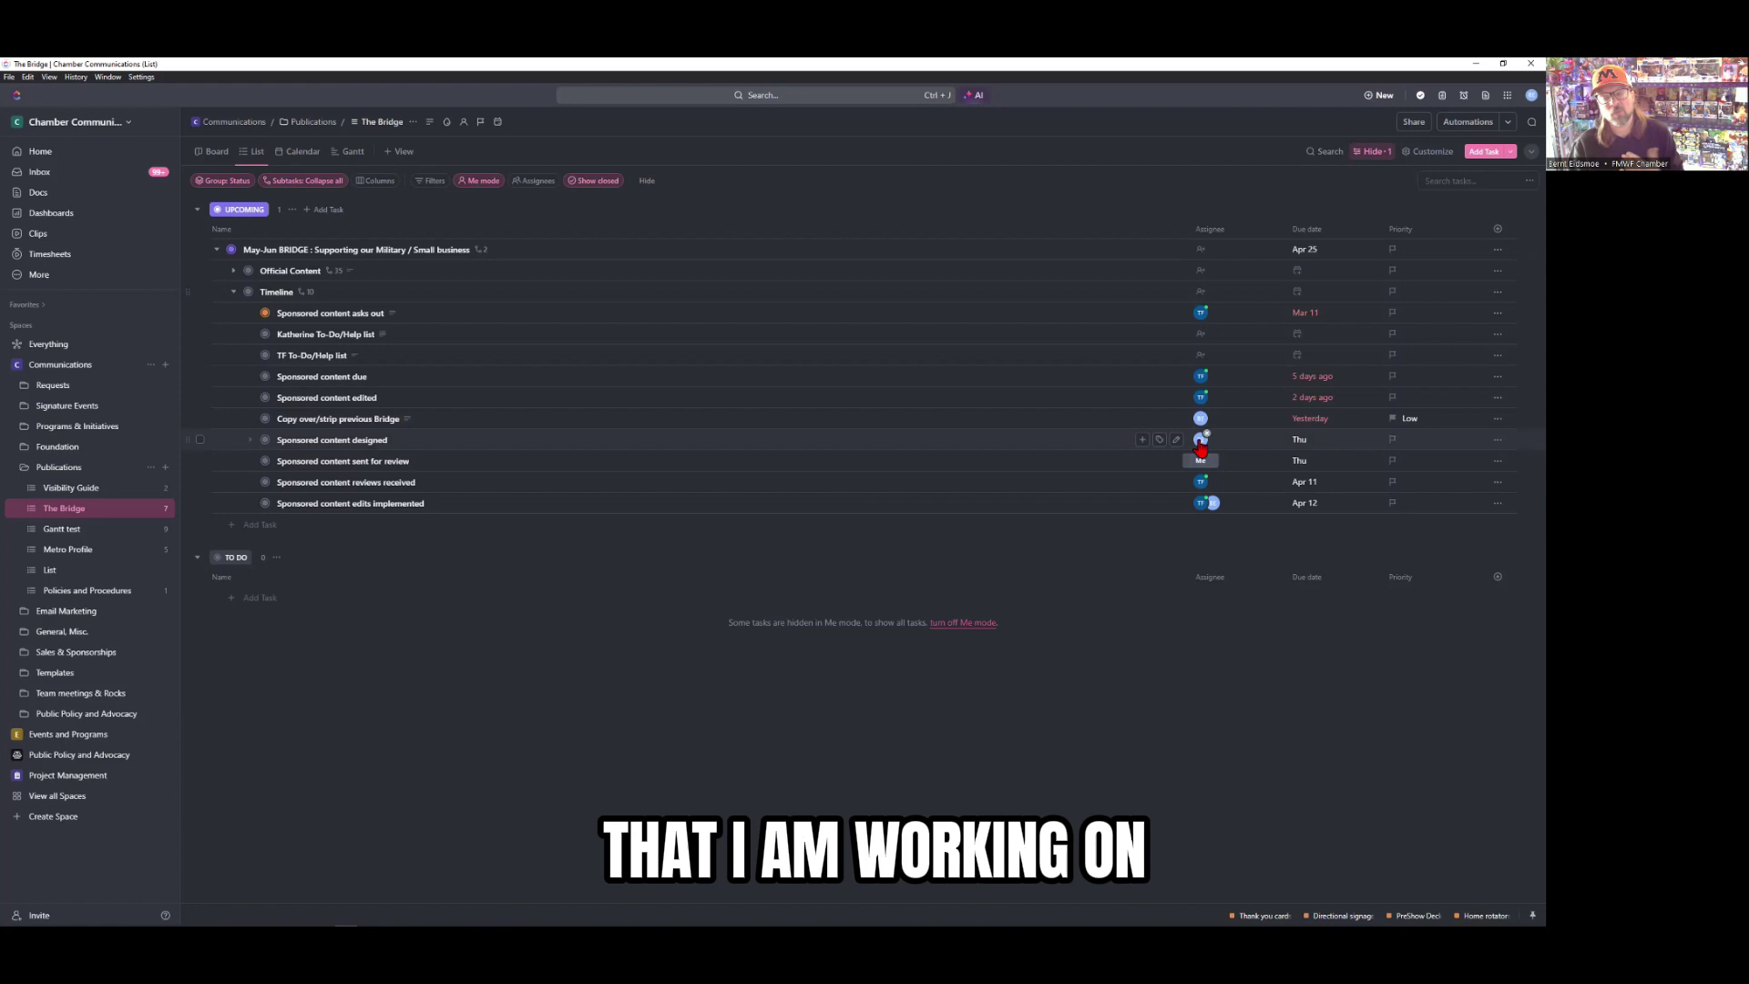
Expand Official Content under May-Jun BRIDGE to list Cover and the article tasks
click(233, 270)
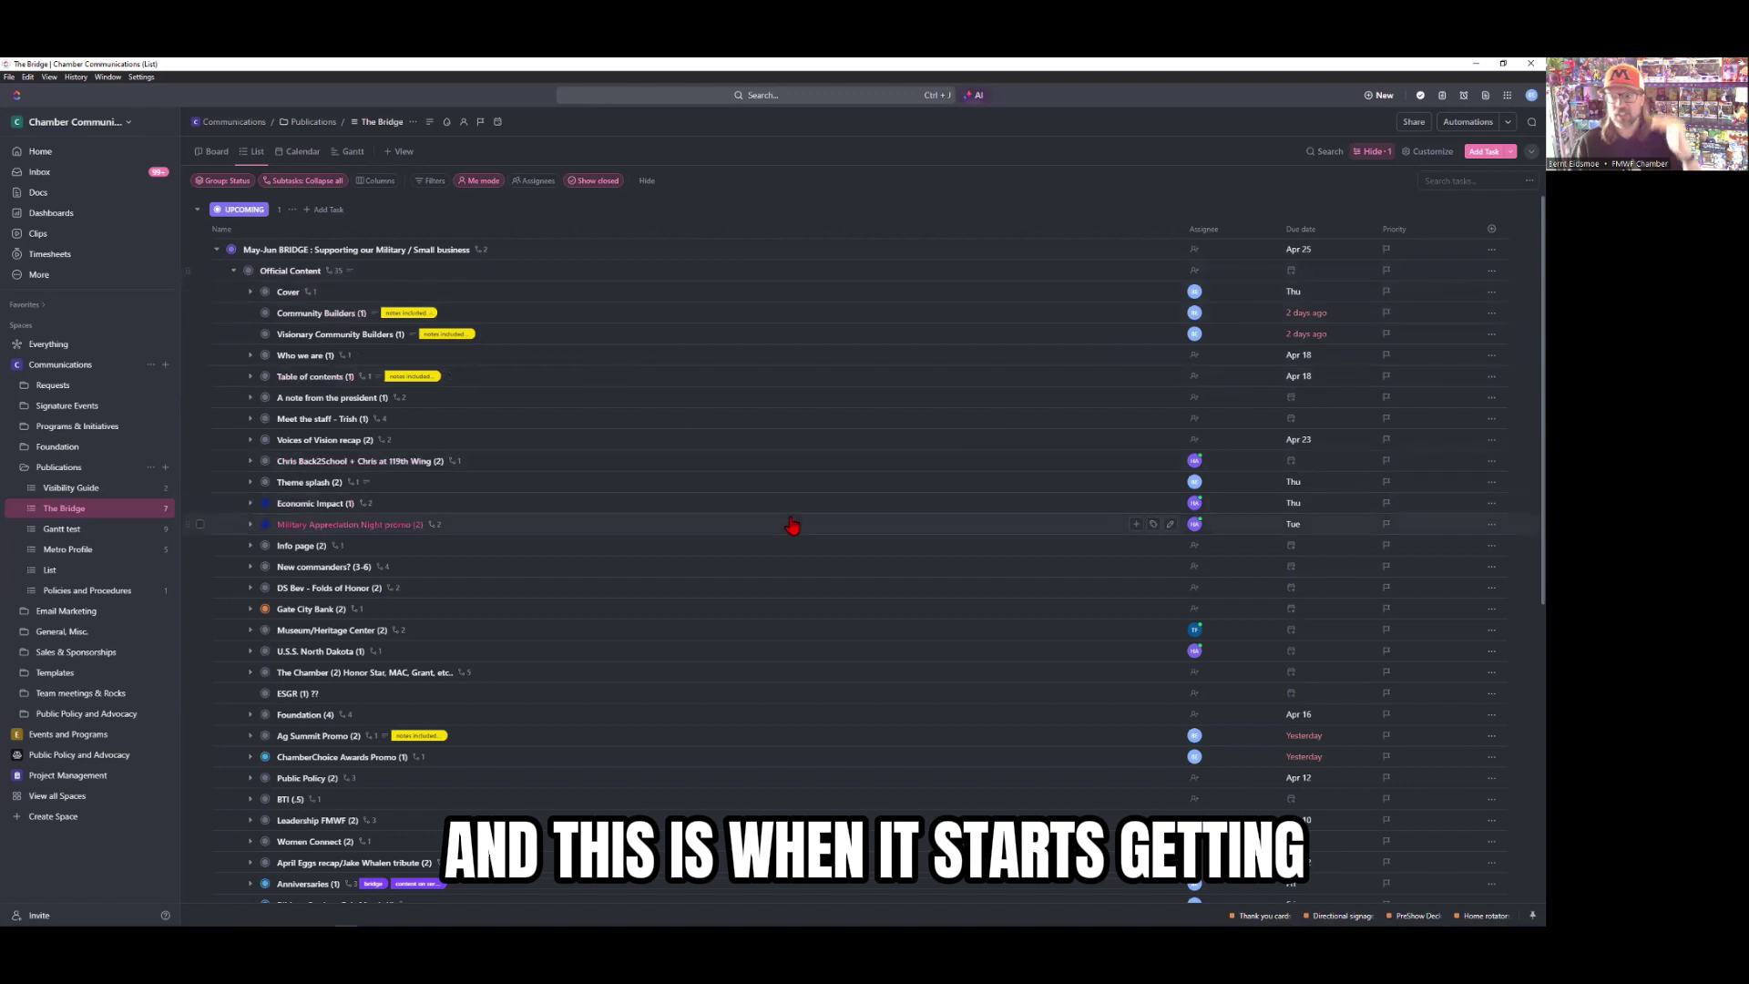
scroll(789, 531, down, 1)
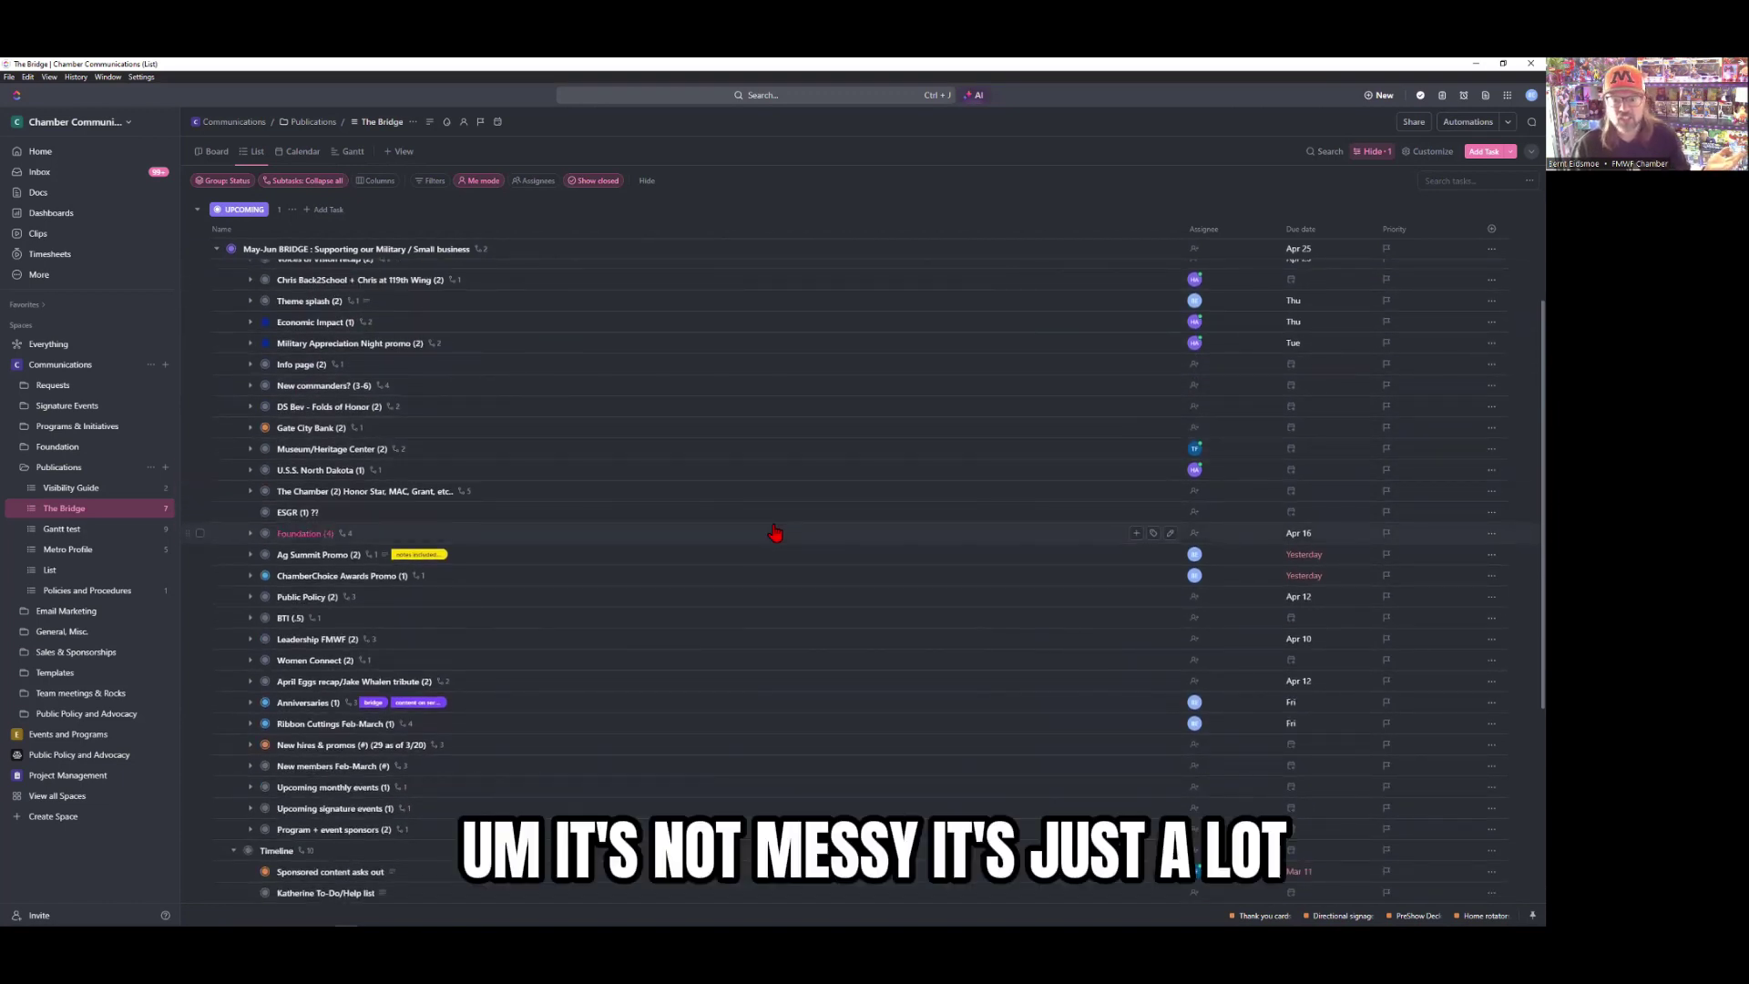
scroll(776, 534, up, 4)
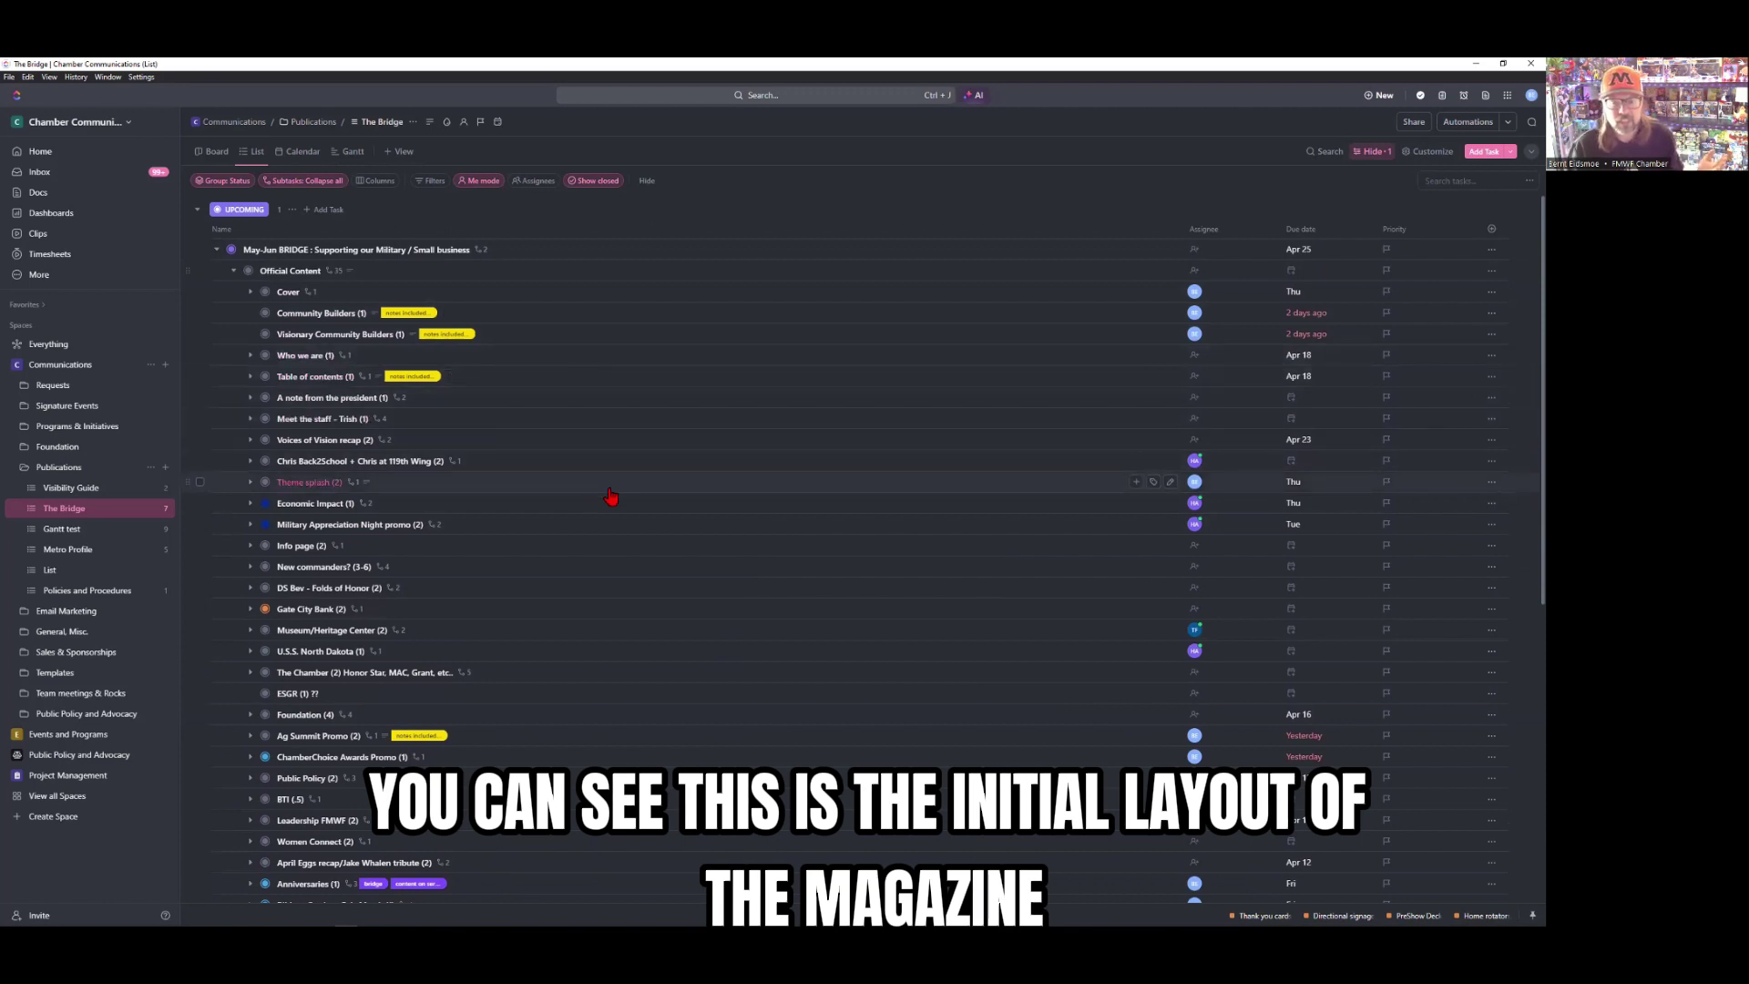
scroll(602, 496, down, 1)
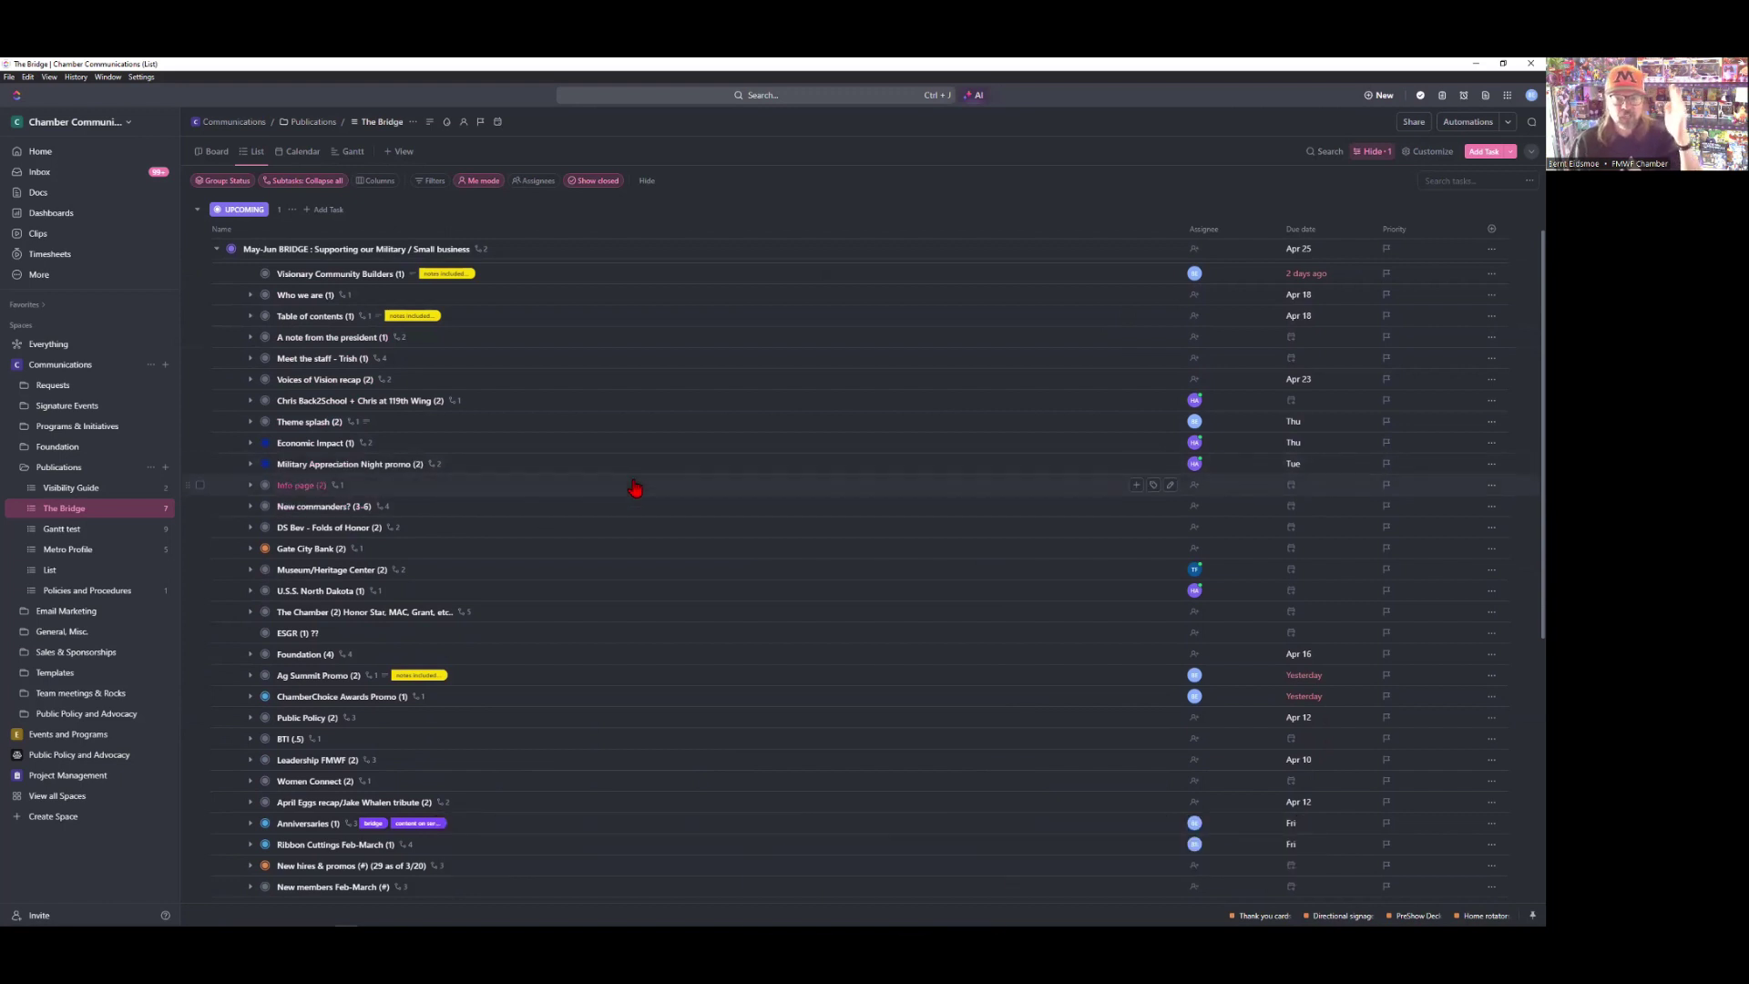
scroll(636, 489, down, 1)
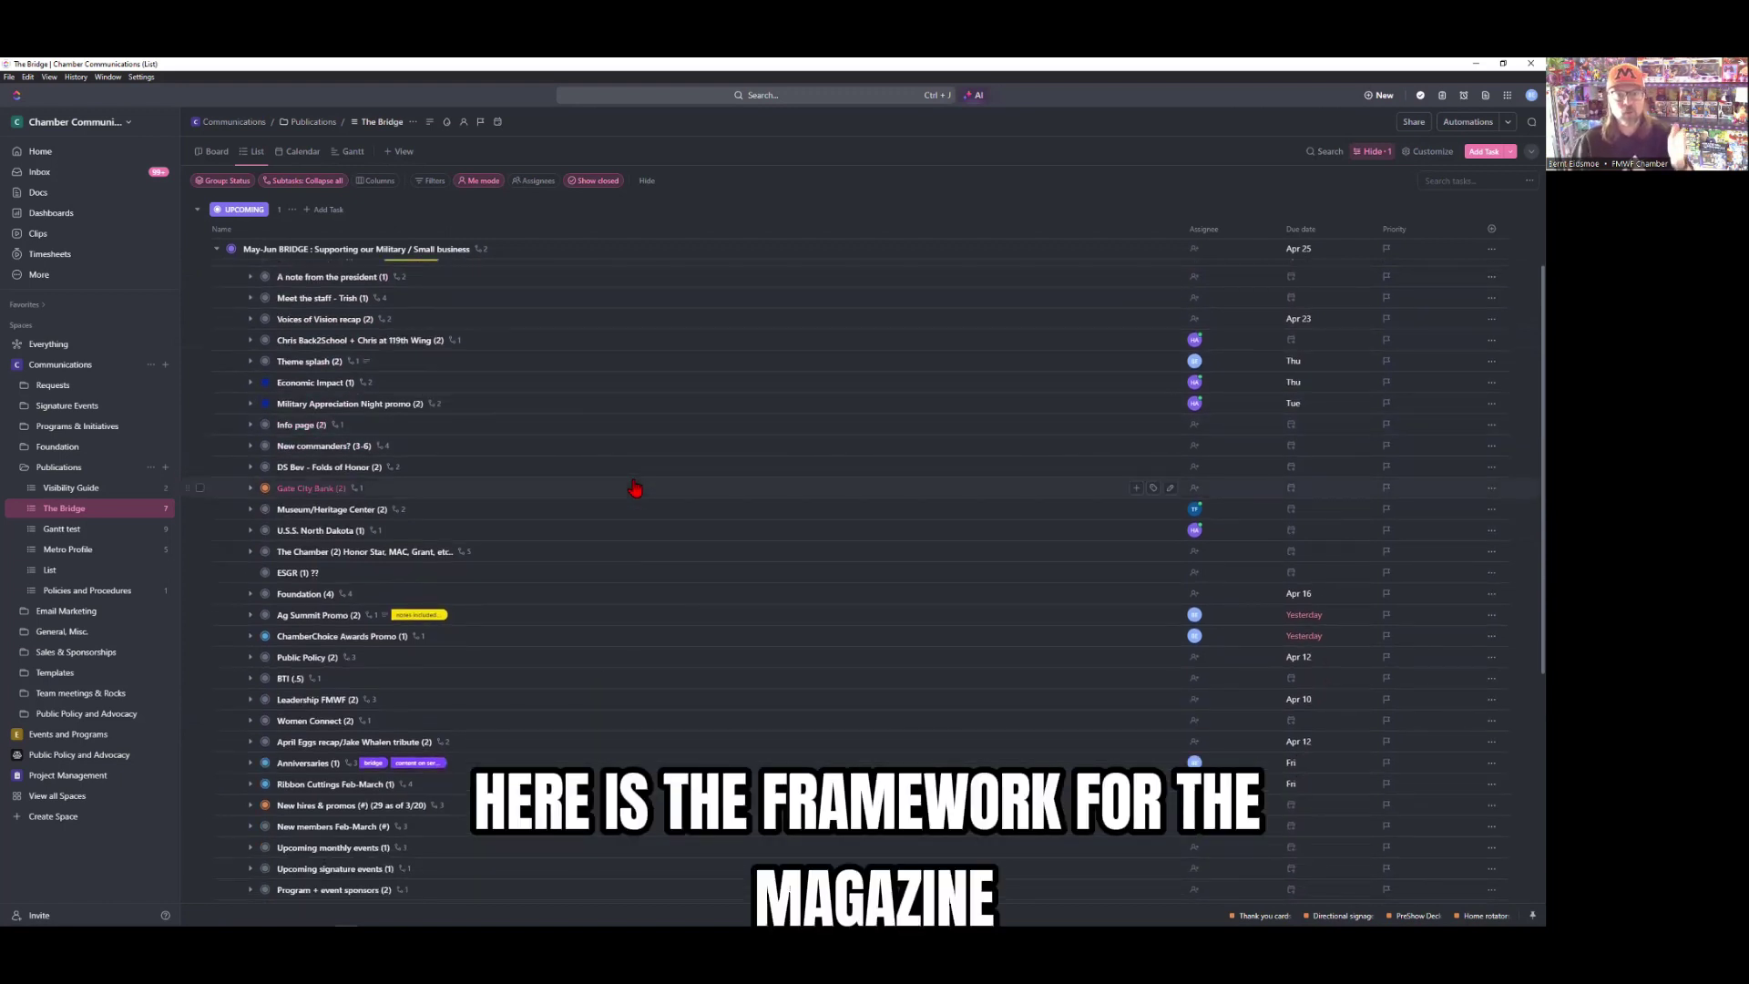
scroll(635, 489, up, 2)
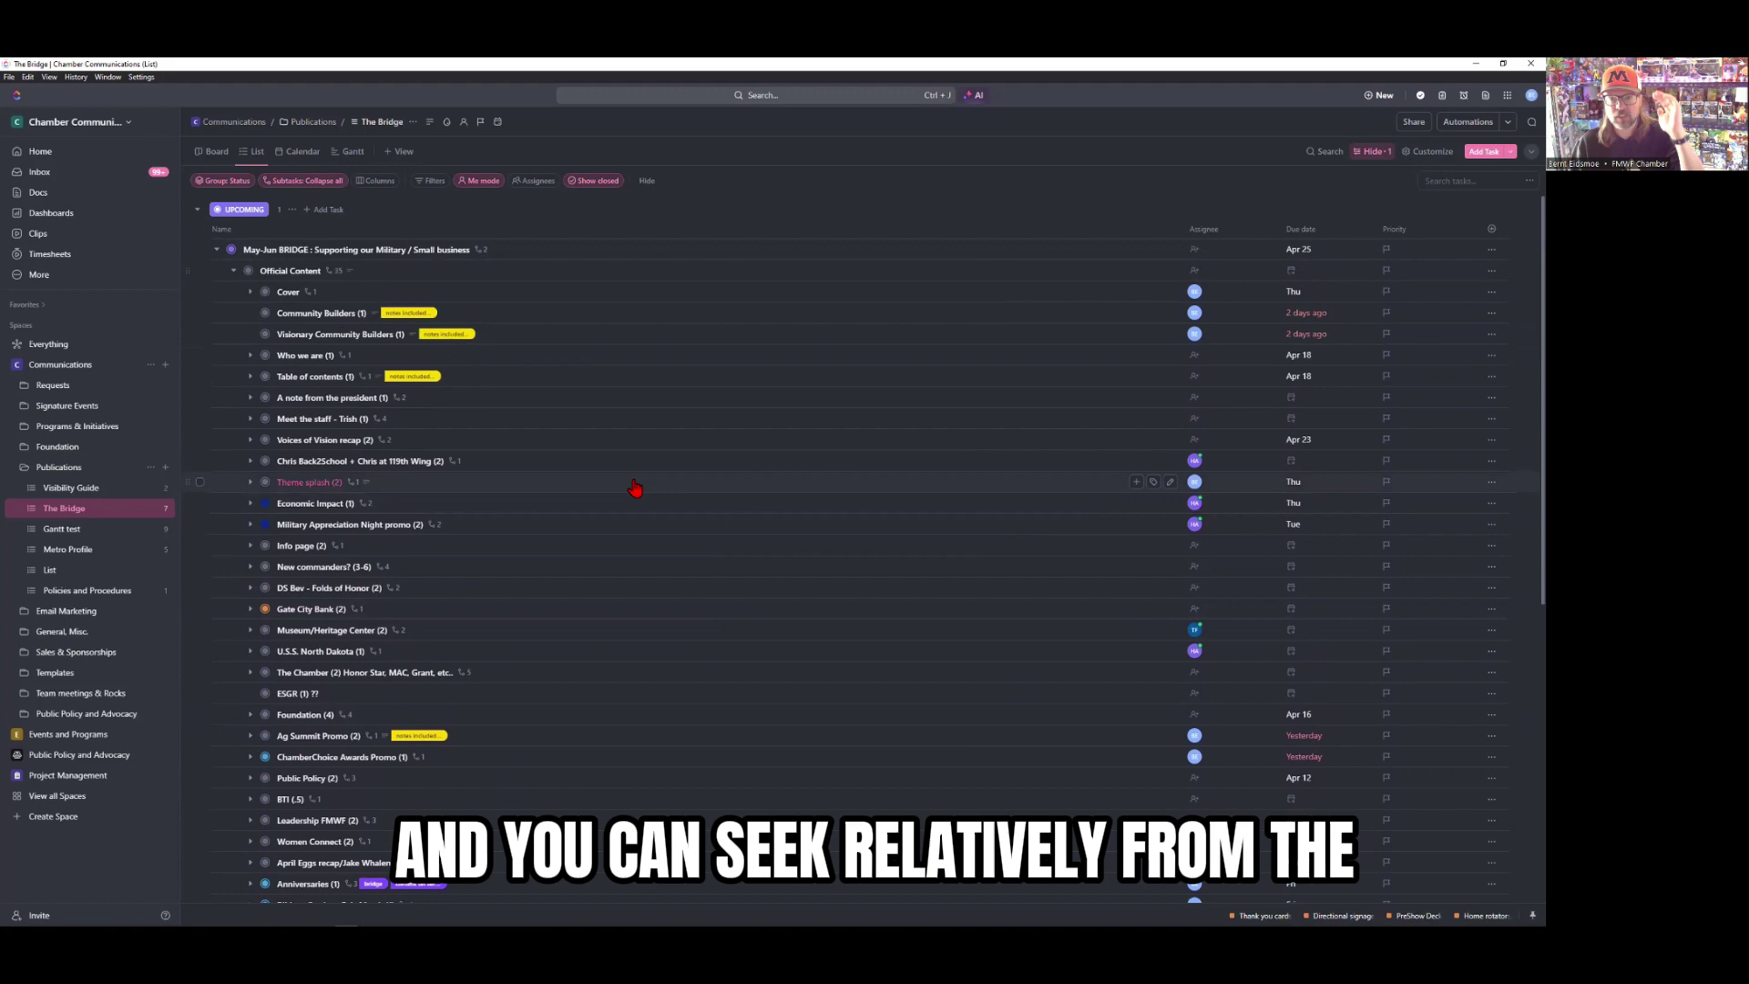
scroll(636, 489, down, 3)
scroll(635, 490, down, 2)
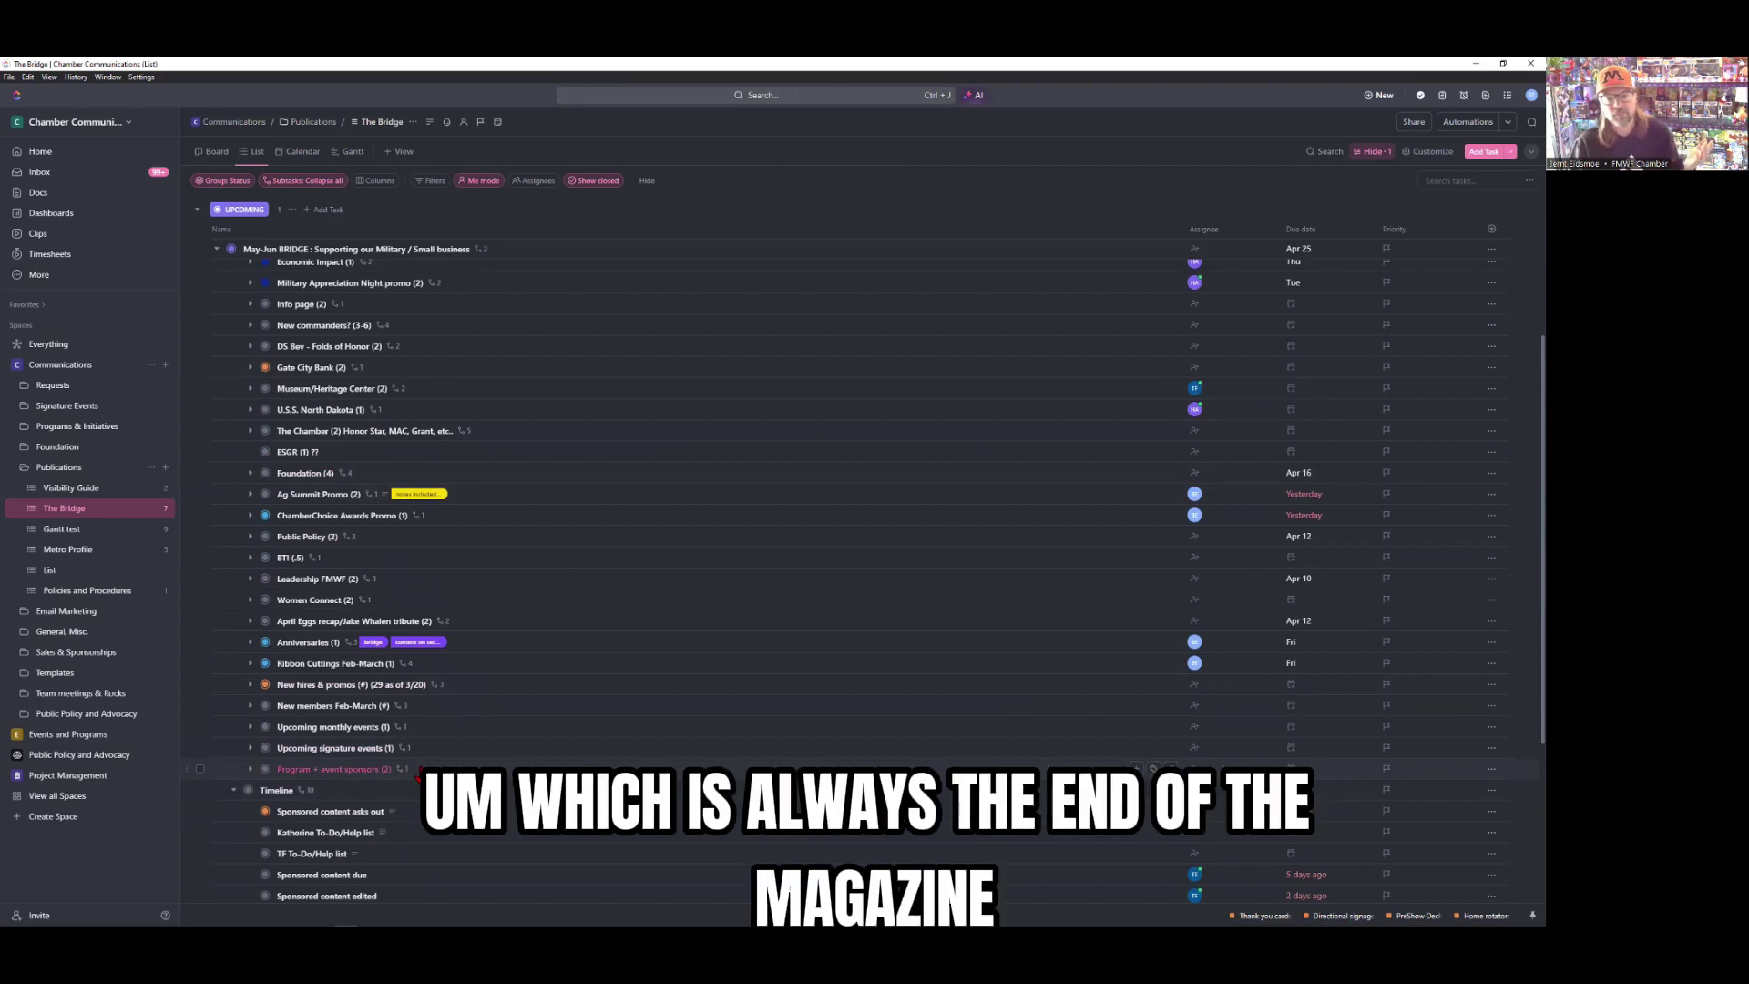
scroll(420, 773, up, 1)
scroll(424, 780, up, 2)
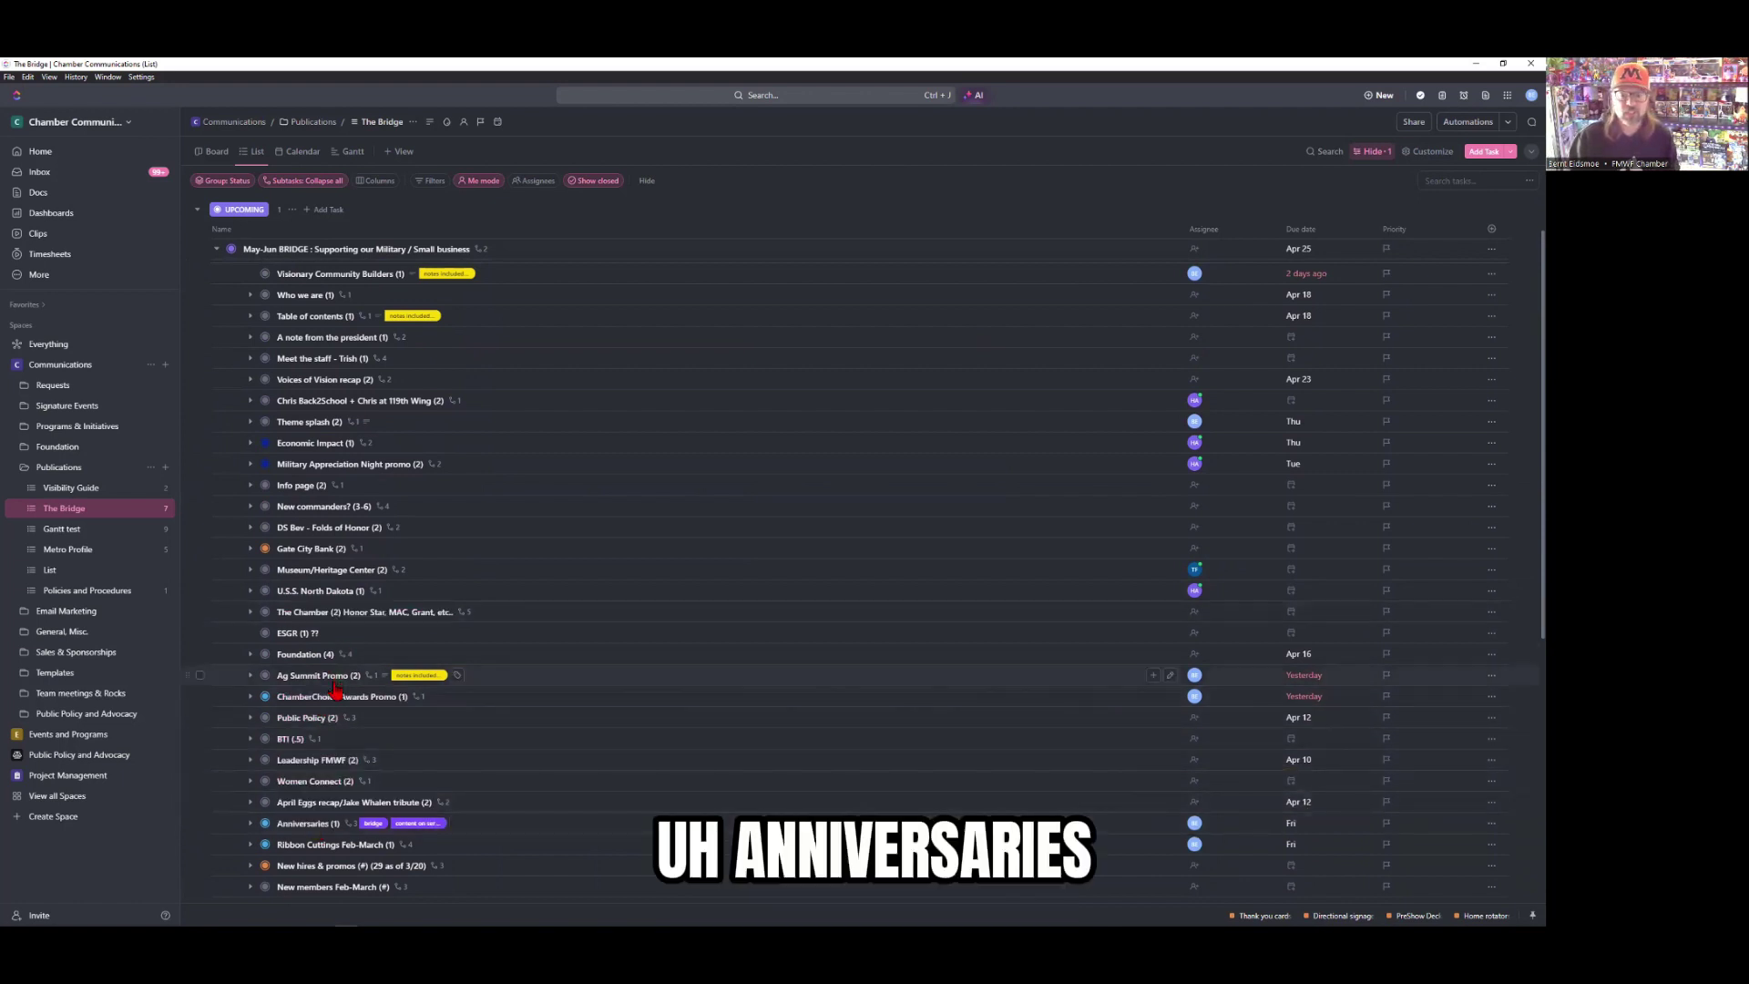
Open the ChamberChoice Awards Promo (1) task, showing Ready for Design status and yesterday's due date
click(336, 697)
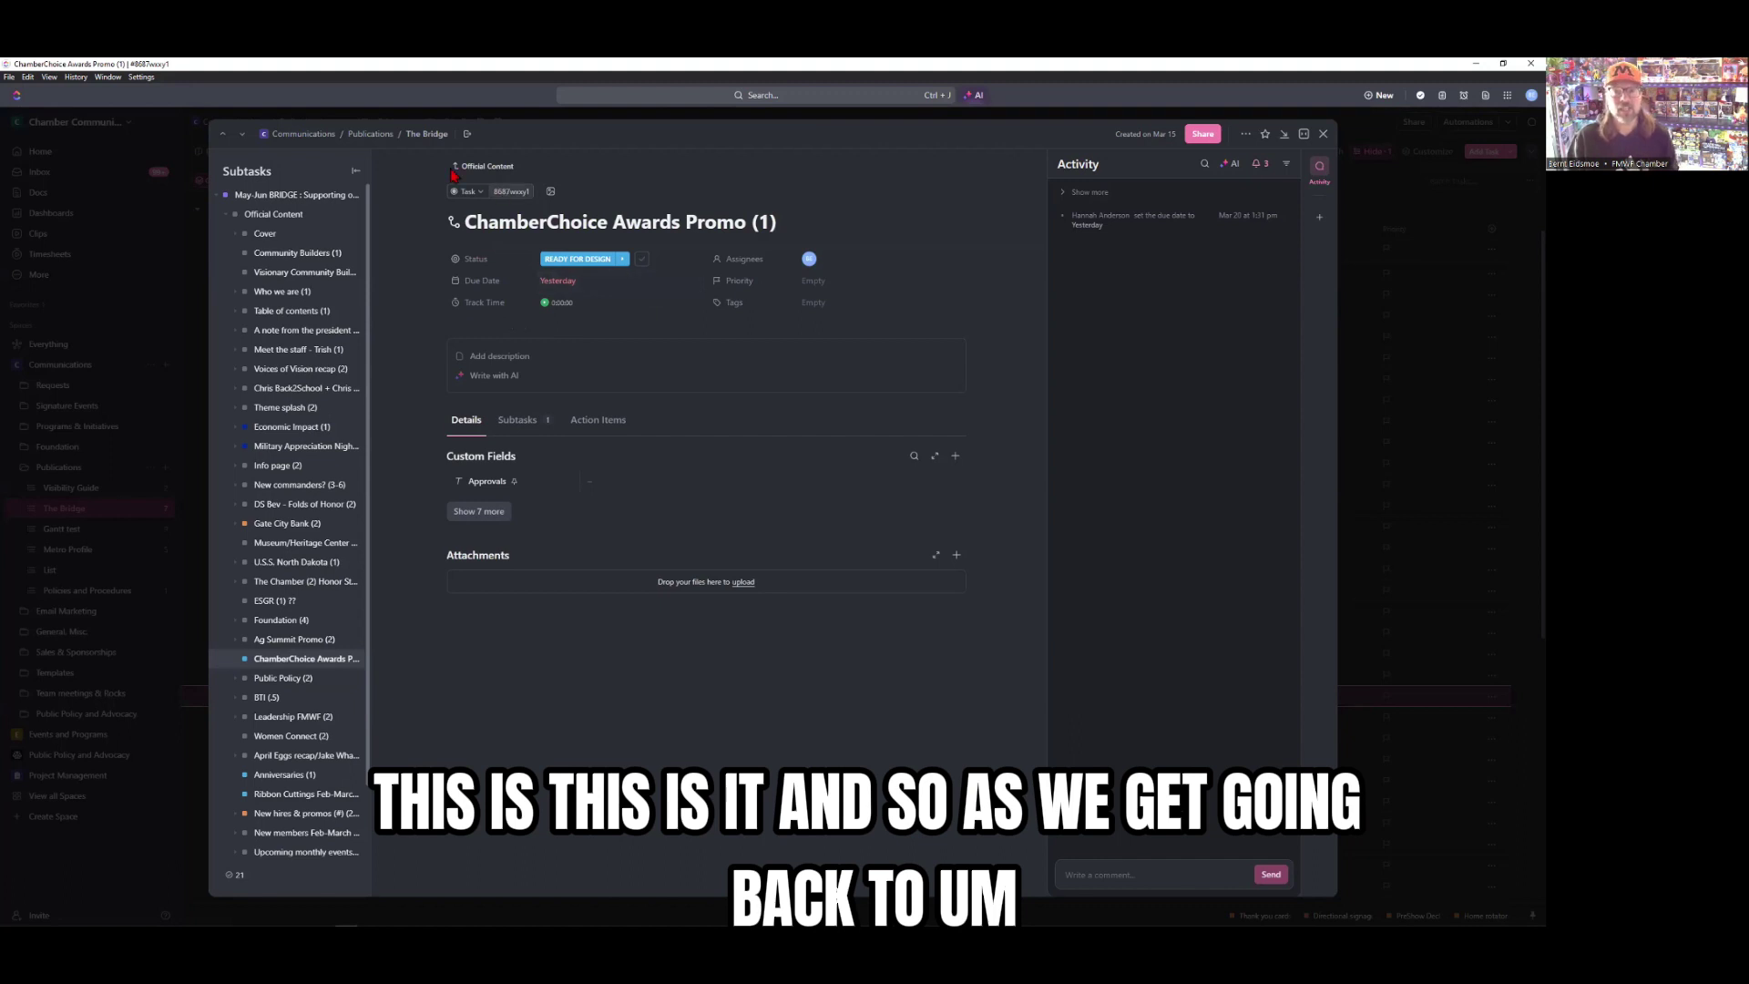
click(299, 134)
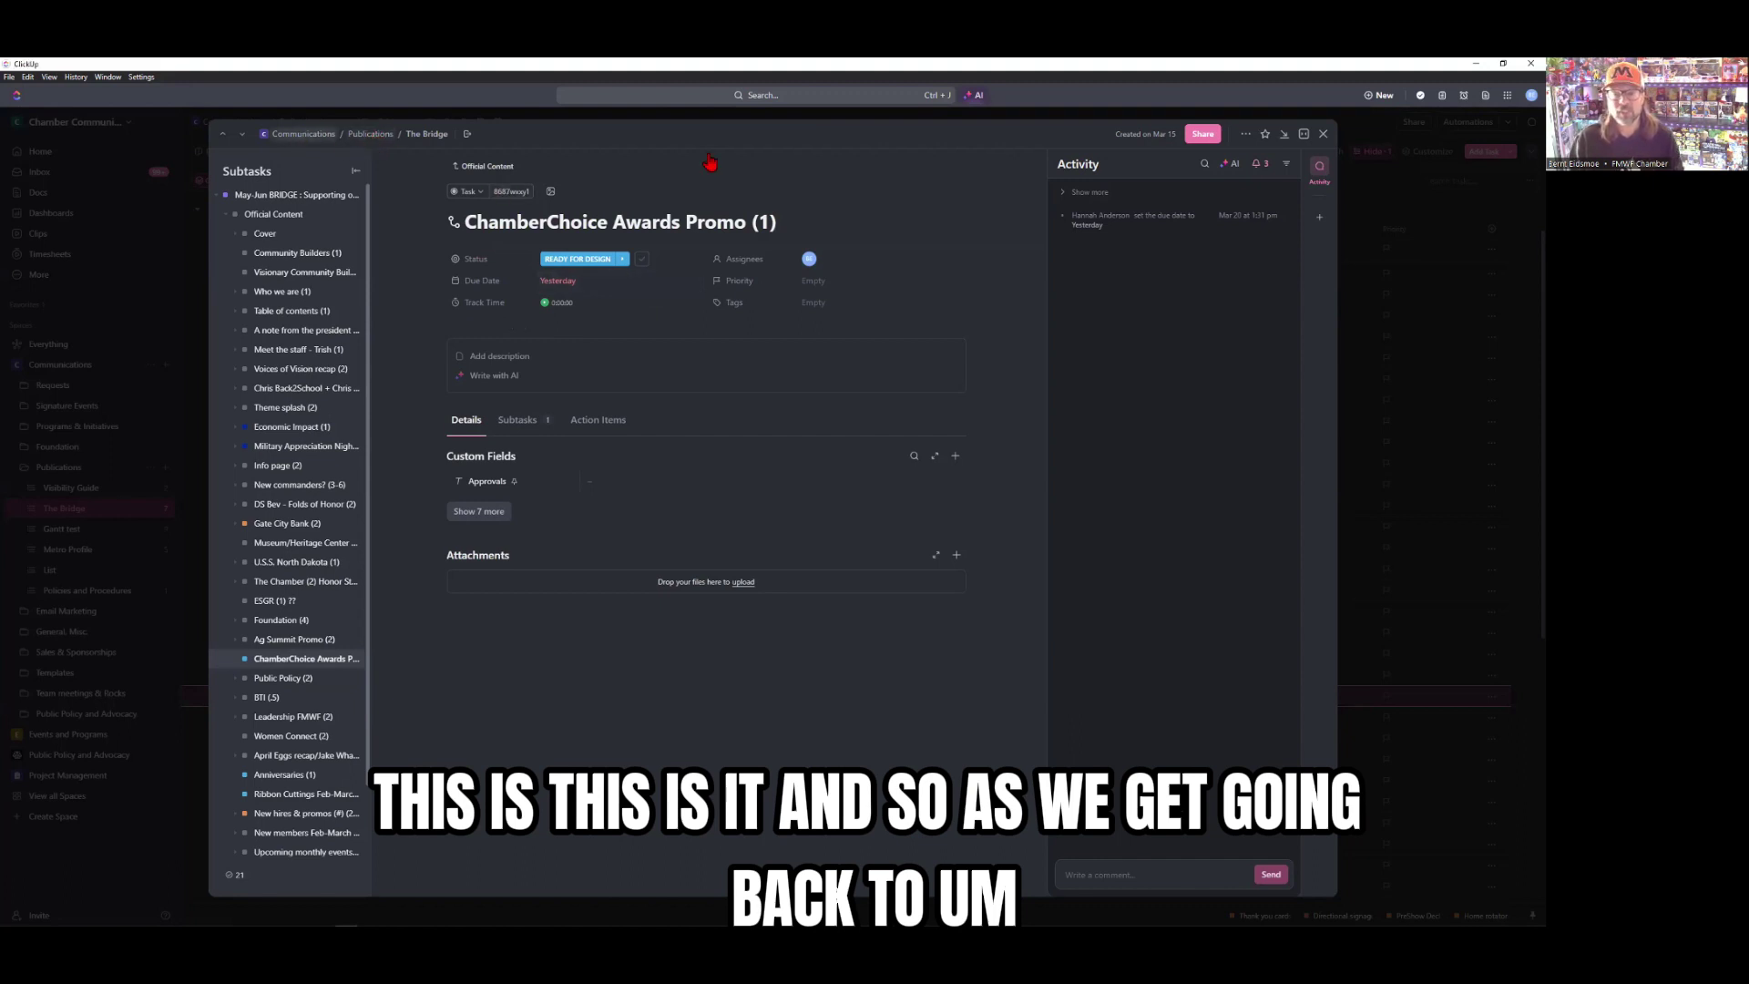
Close the task modal and return to the Communications Master Calendar for March 2024
click(1323, 133)
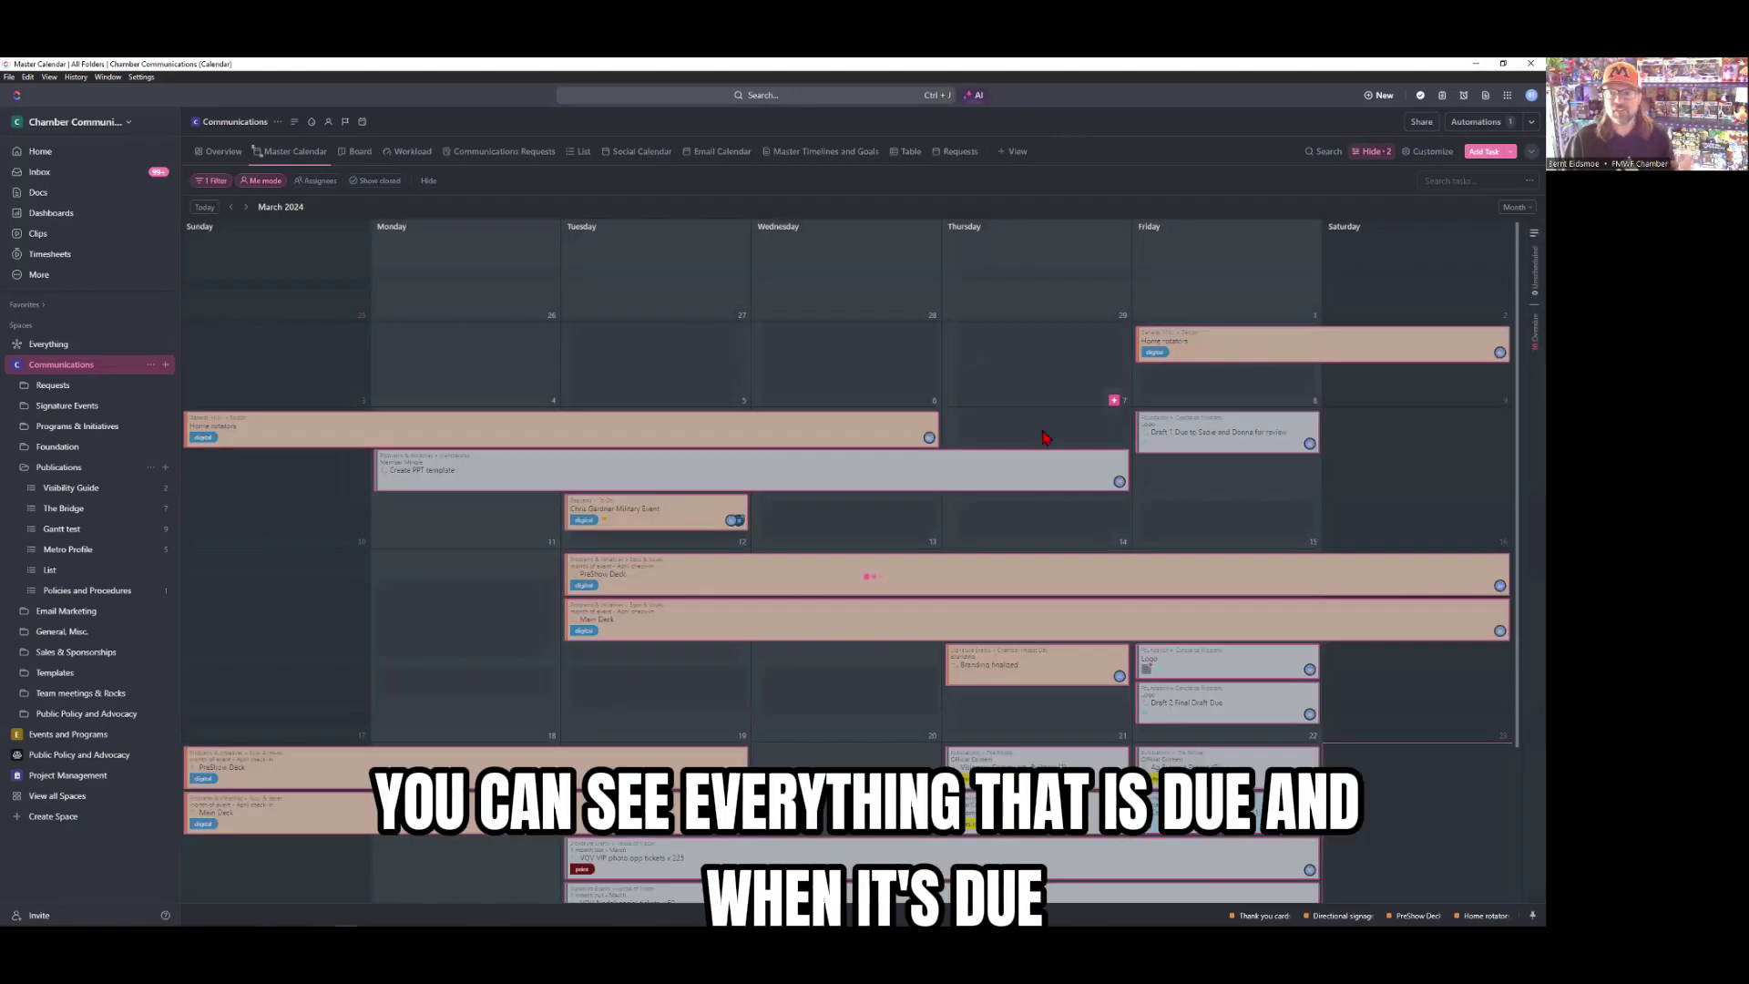
scroll(1079, 520, down, 3)
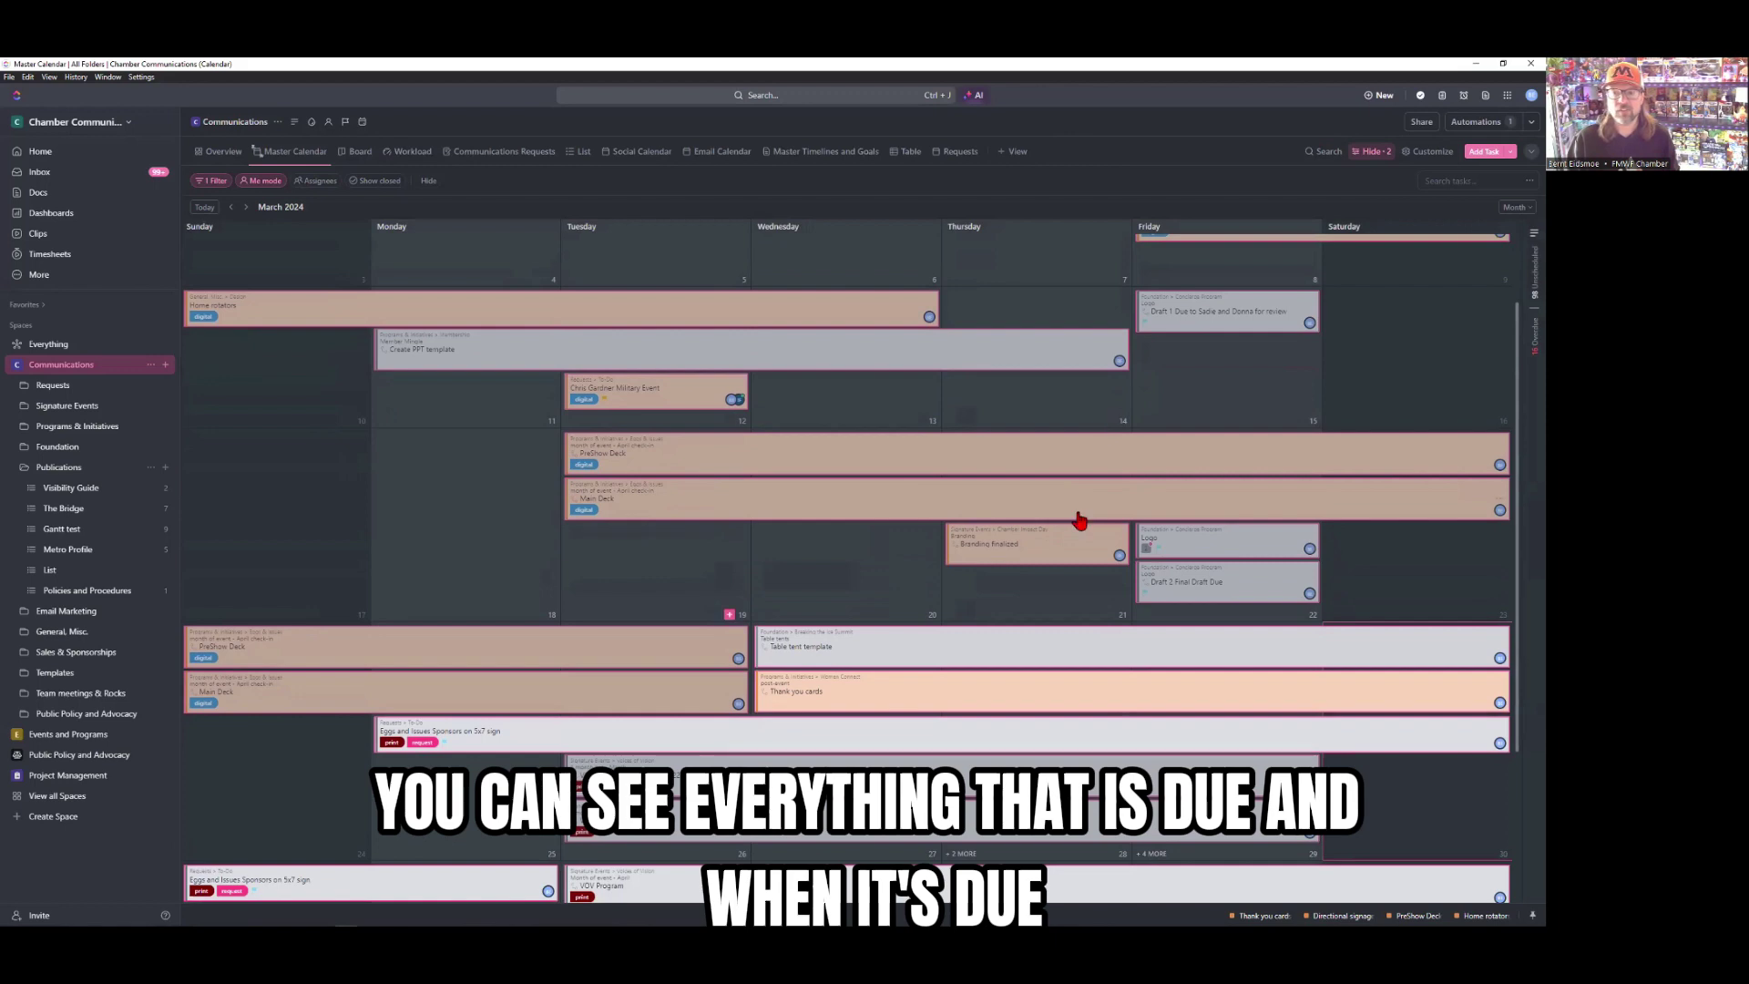
scroll(1079, 520, down, 3)
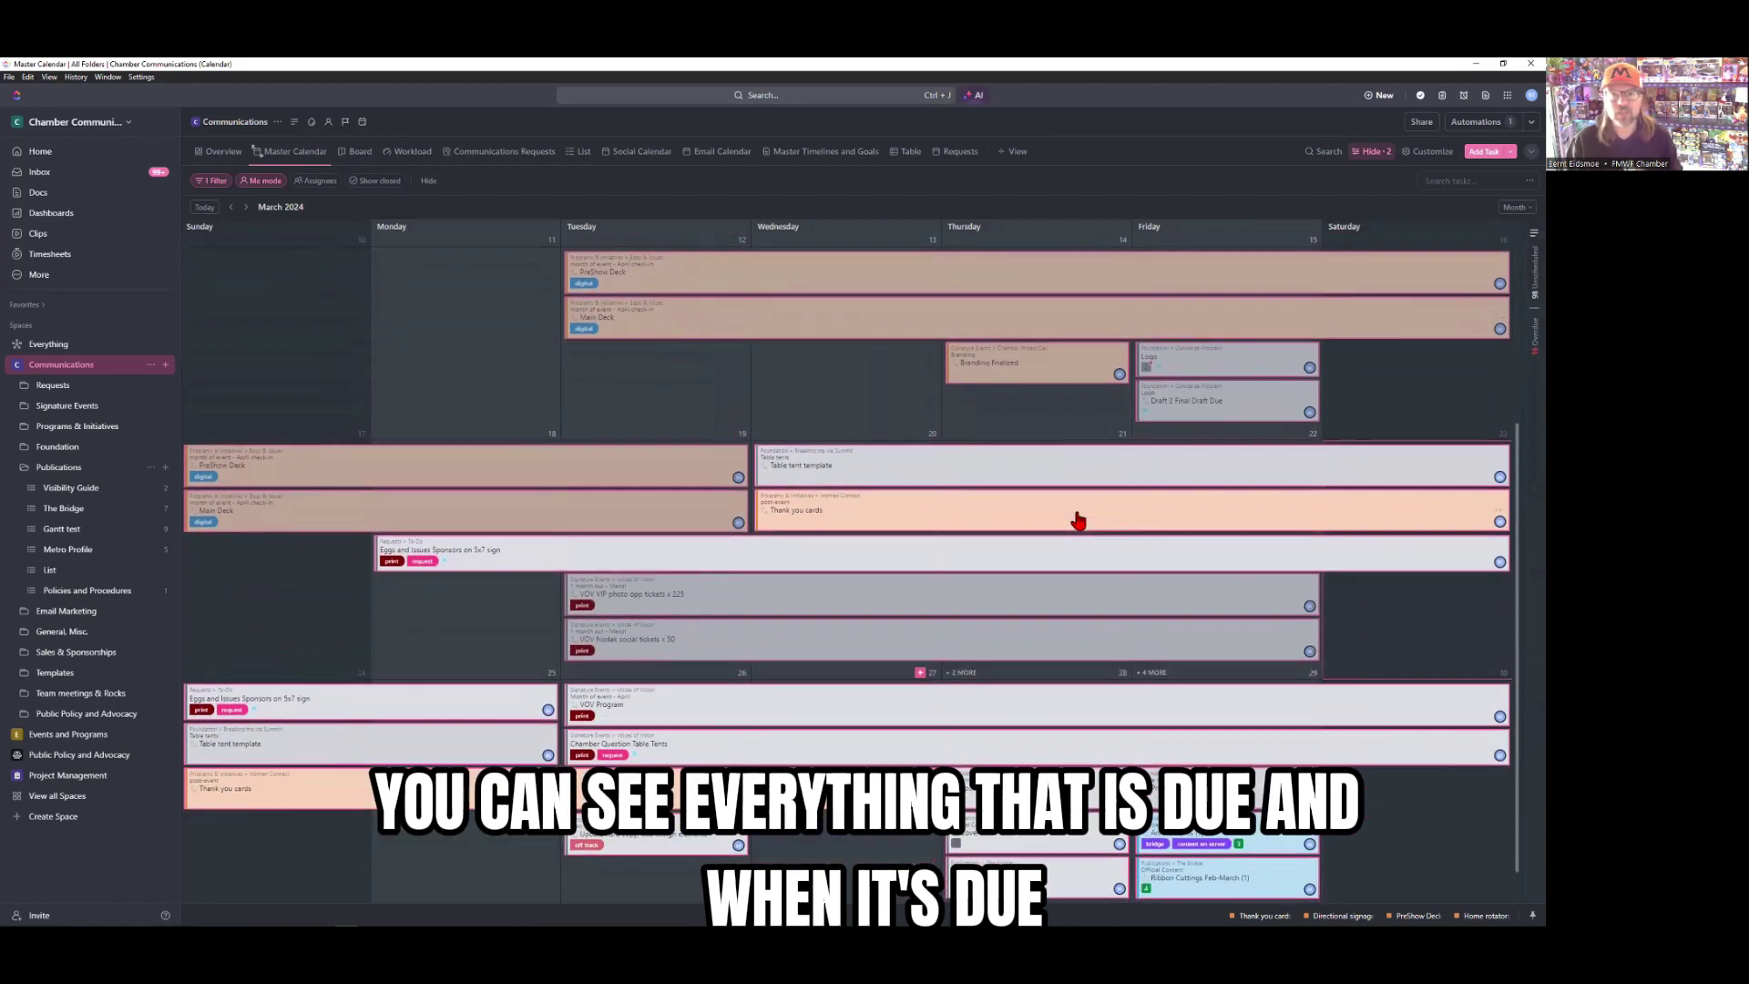
scroll(1078, 521, down, 1)
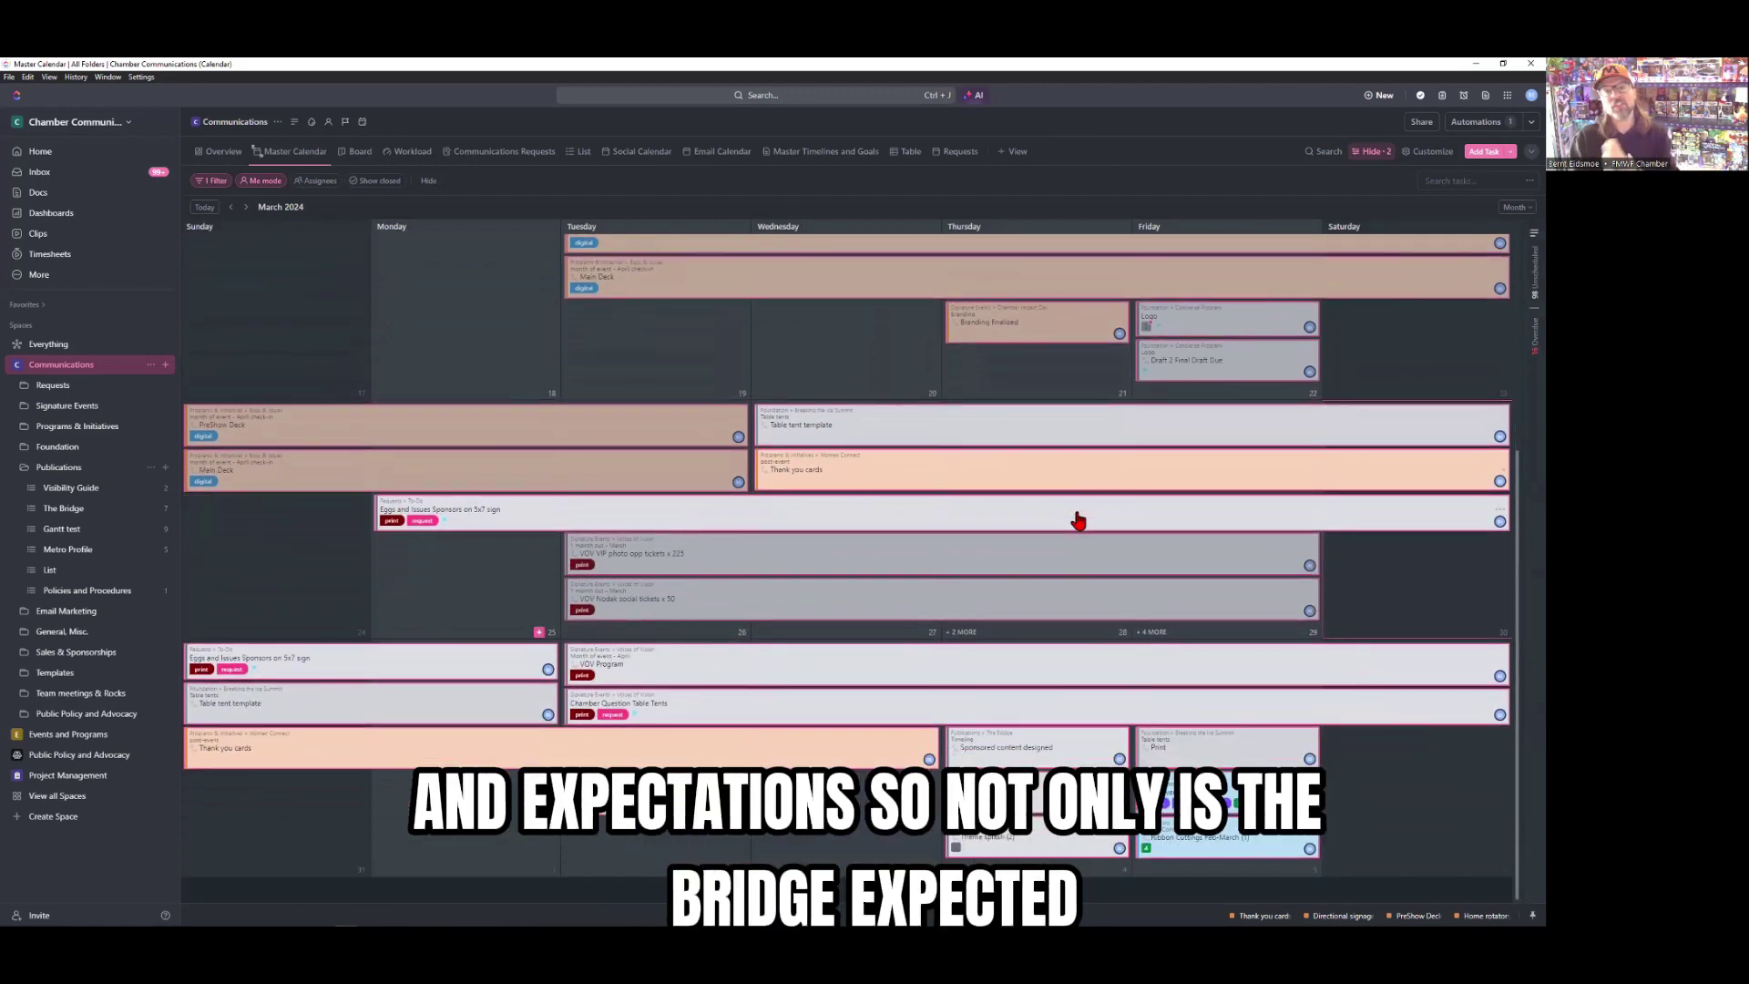